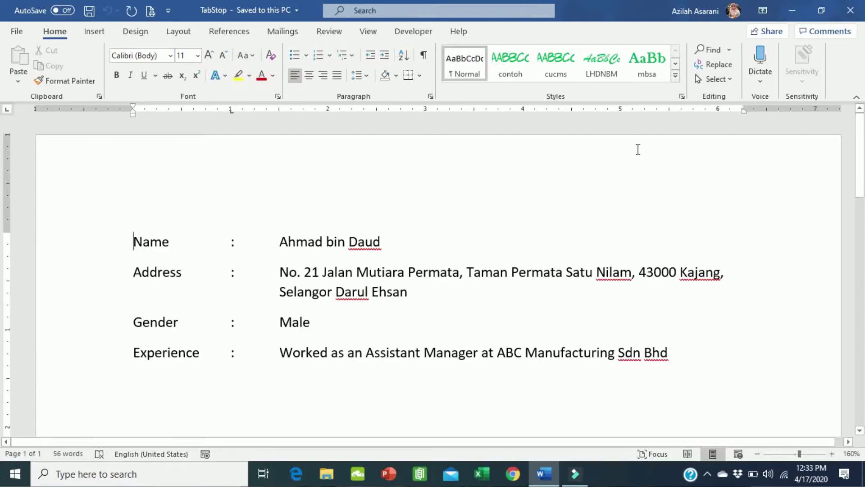
Step: Show formatting marks and add an extra tab before the Address, Gender and Experience values
key(Tab)
key(Tab)
key(Tab)
key(ctrl+shift+8)
click(279, 272)
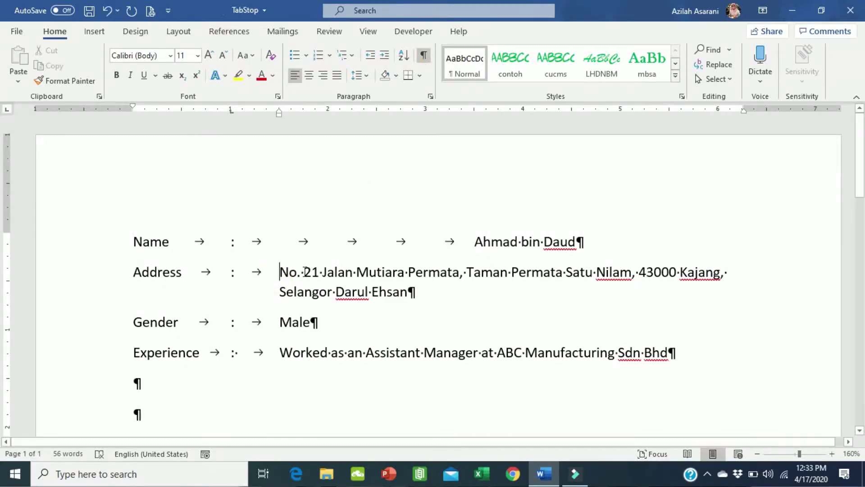
key(Tab)
key(Tab)
click(279, 322)
key(Tab)
key(Tab)
Step: Remove the extra tabs from the Name row, adjust the other rows, and hide formatting marks
click(280, 241)
key(Delete)
key(Delete)
key(Delete)
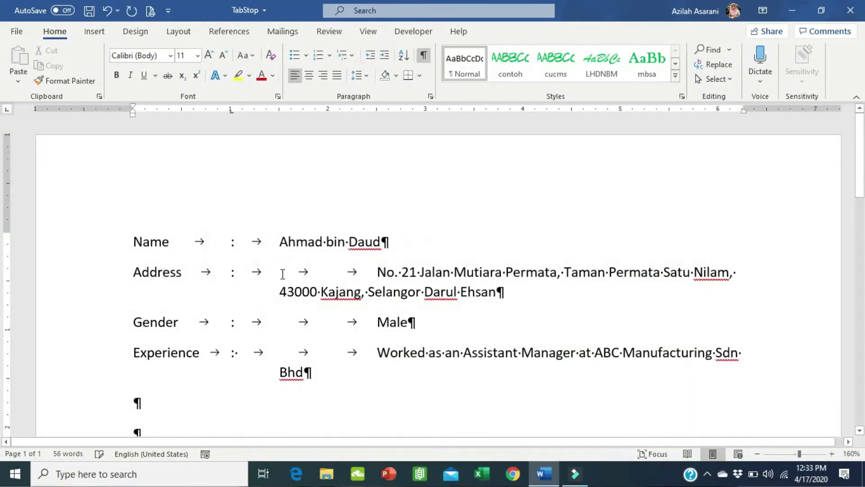
click(279, 271)
key(Delete)
key(Delete)
click(279, 322)
key(Delete)
key(Delete)
key(ctrl+shift+8)
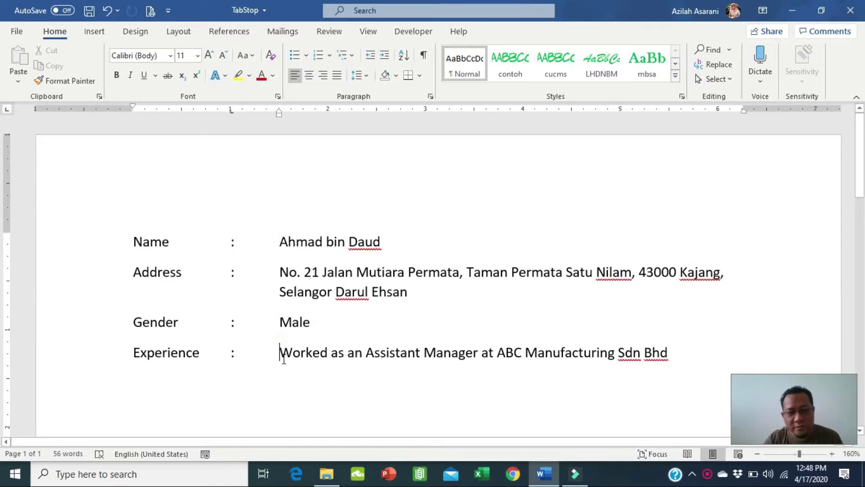
click(423, 55)
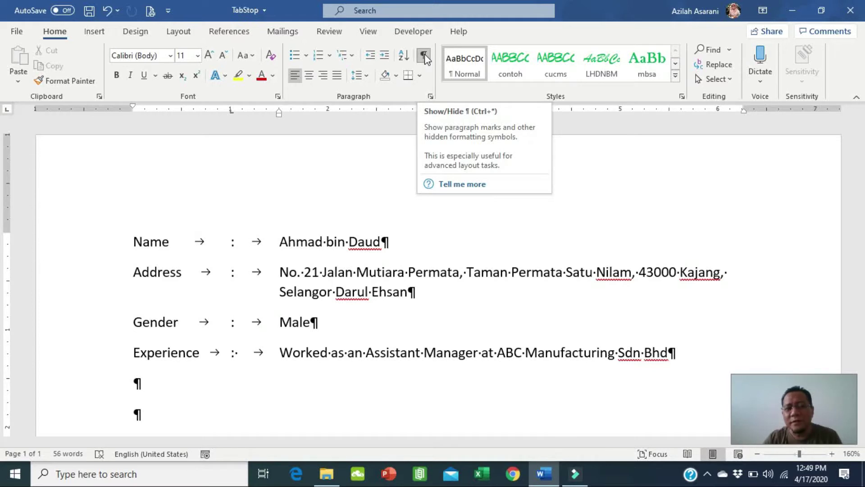
click(425, 53)
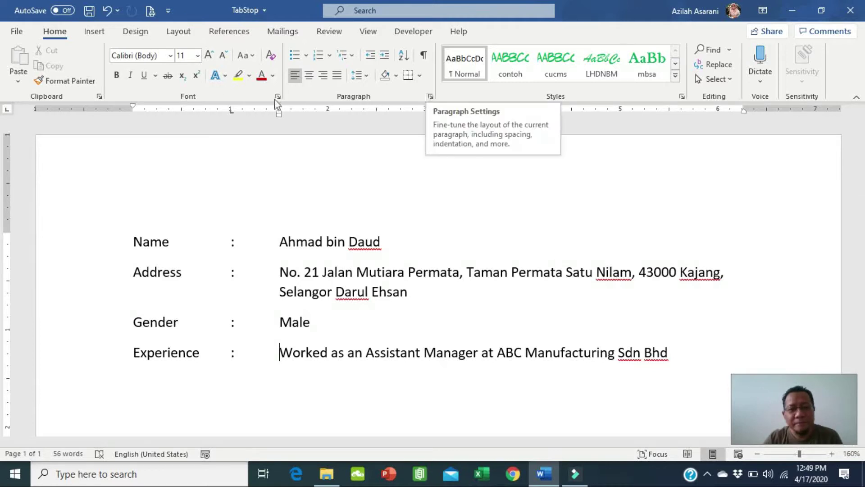
click(431, 97)
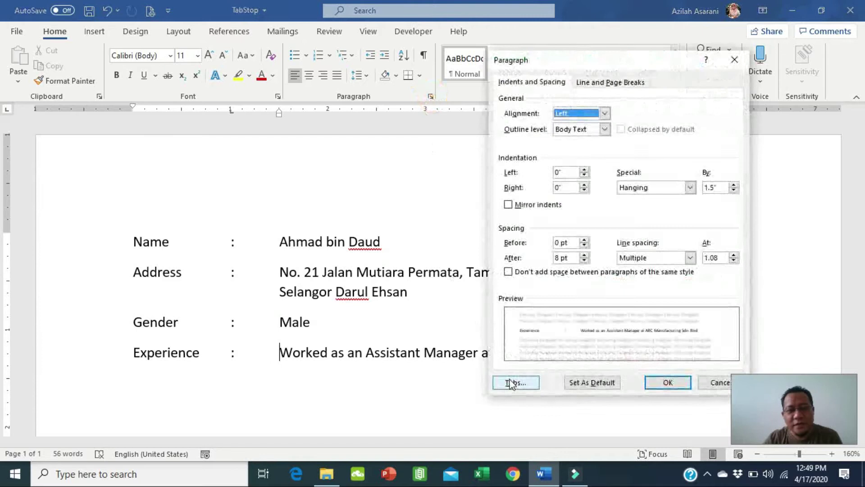
click(514, 383)
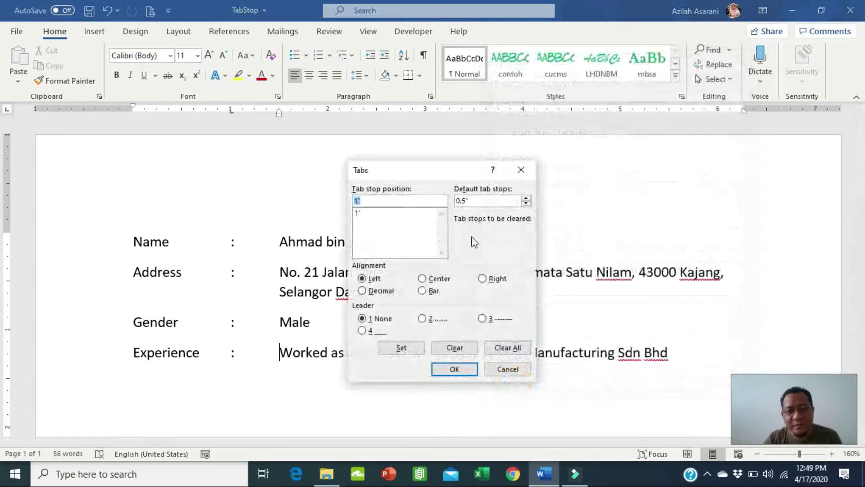
click(516, 369)
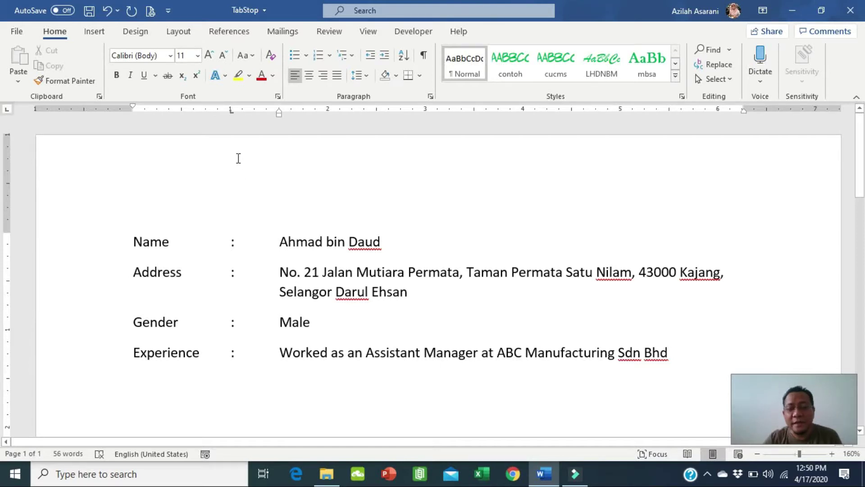
double_click(231, 113)
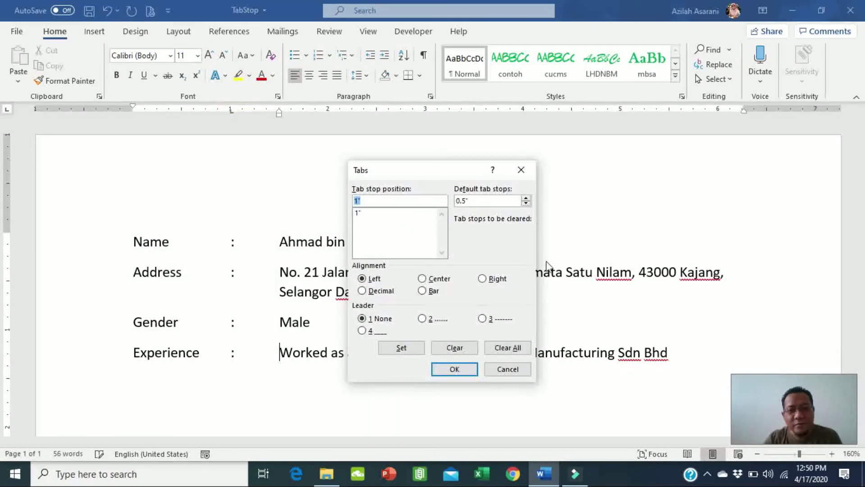
click(491, 368)
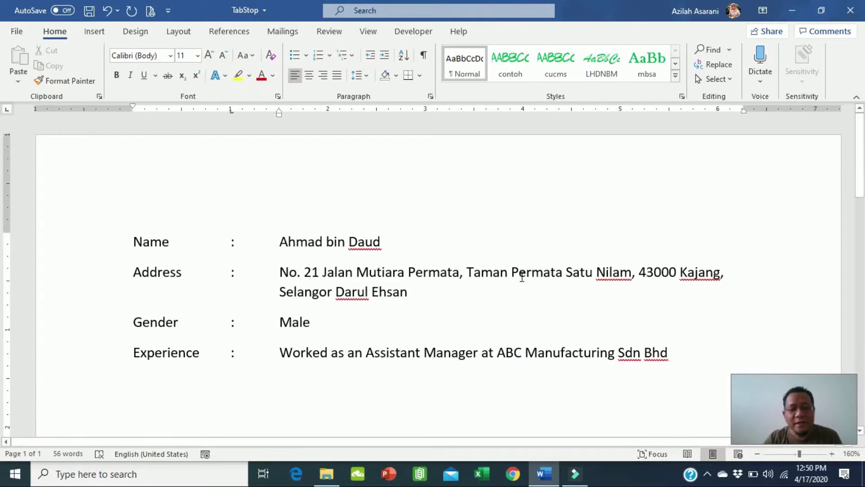
click(365, 110)
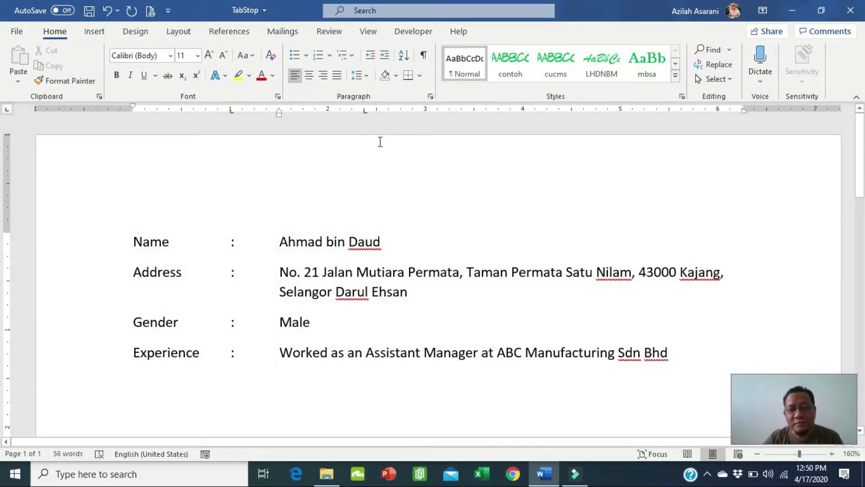
click(106, 10)
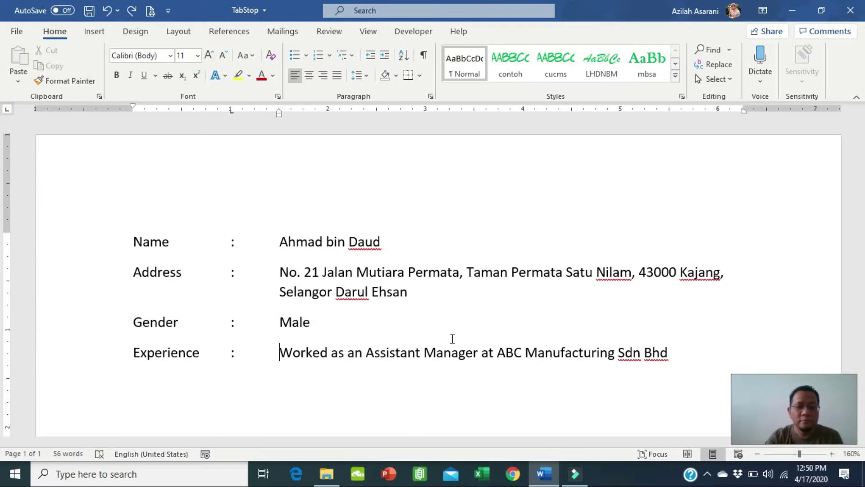
Step: Create a new document headed 'Resume' with a tab-aligned Name line holding the applicant's name, then an 'Address:' label
key(ctrl+n)
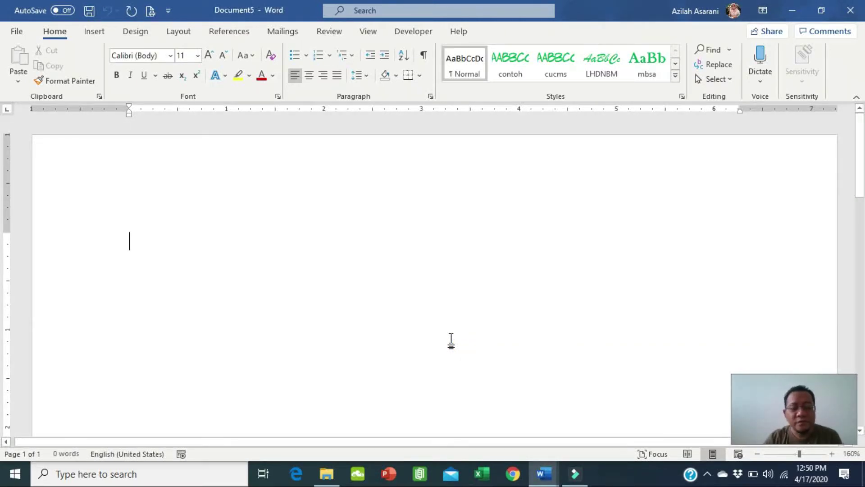
text(Resume)
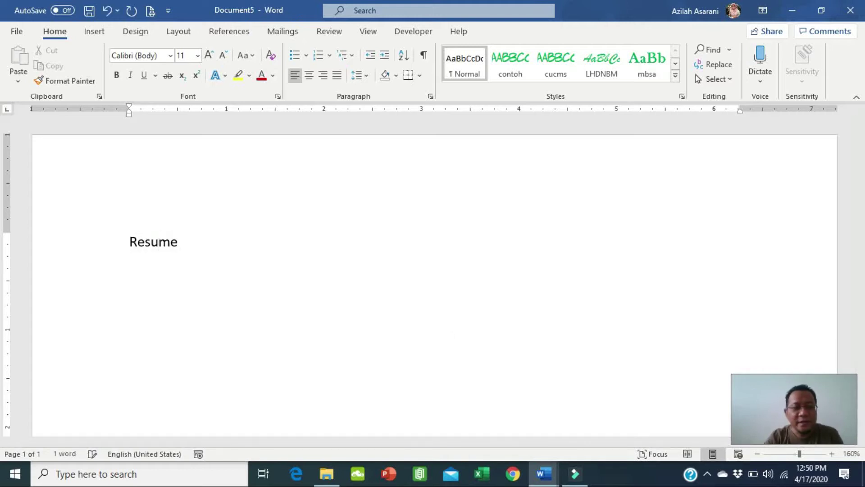
key(Return)
key(Return)
text(Name)
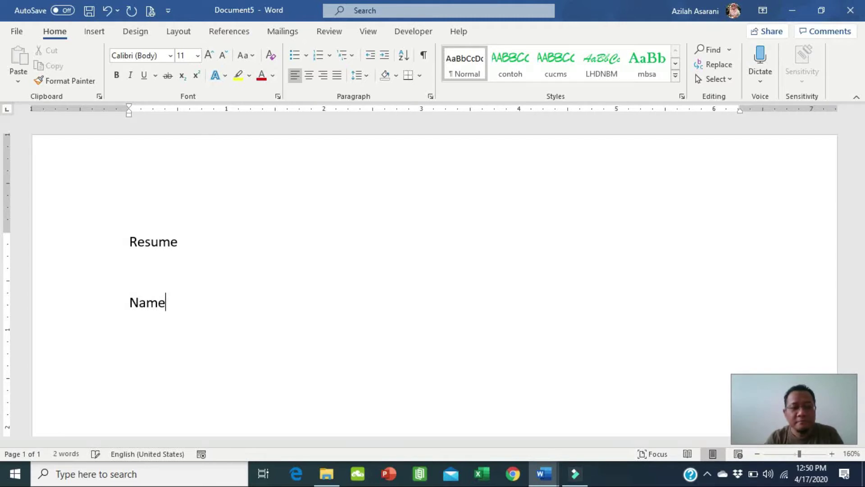
key(Tab)
key(Return)
text(Address:)
key(Tab)
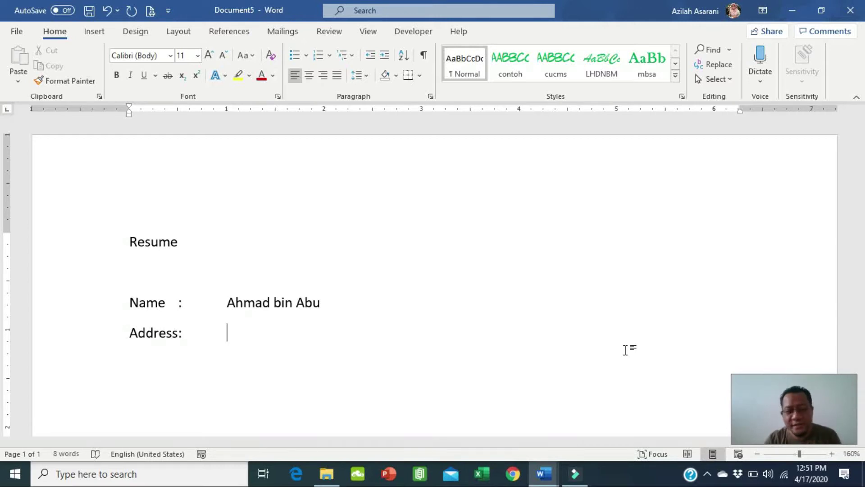
Step: Type the applicant's postal address after the Address label, fixing typos, then start a 'Working Experience :' line
text(No. 65,)
key(ctrl+j)
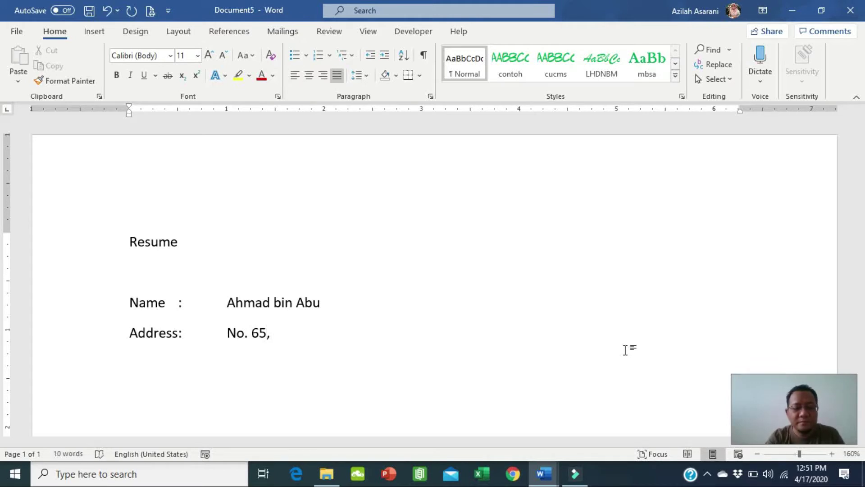
text(Jalan Perdana Satu Dua )
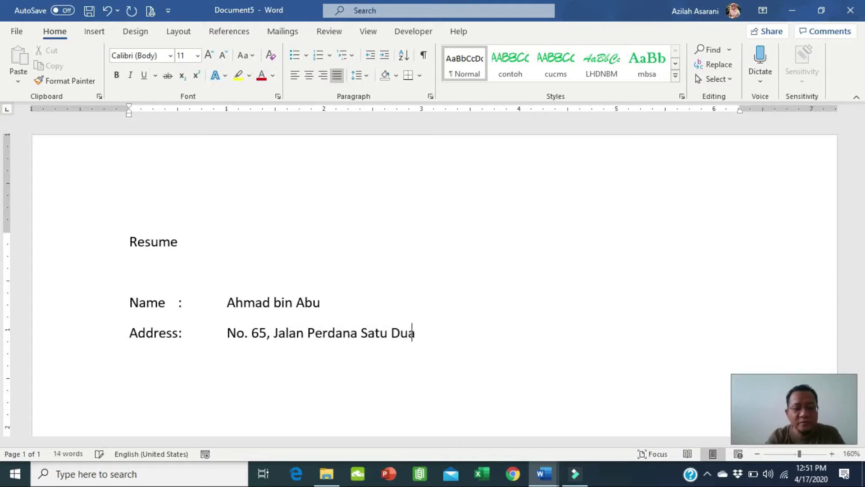
text(Dan Tiga, Tmana)
key(BackSpace)
key(BackSpace)
key(BackSpace)
key(BackSpace)
text(aman Perdana )
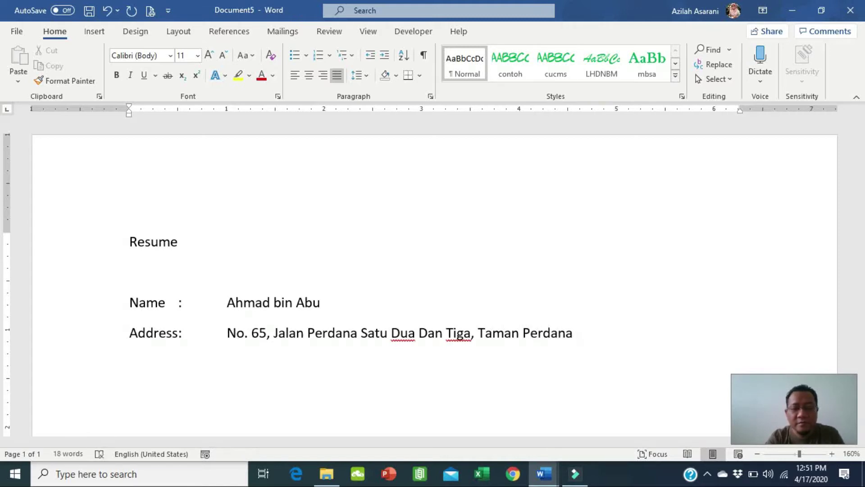
text(Mekar )
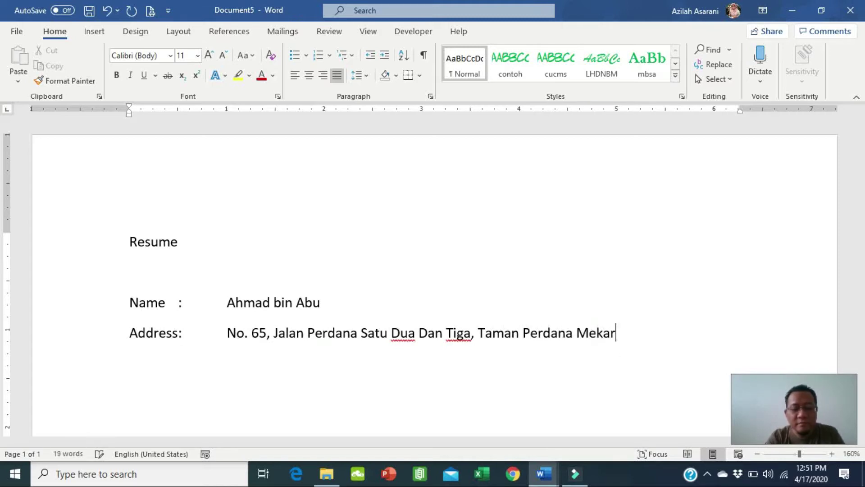
text(Mewang)
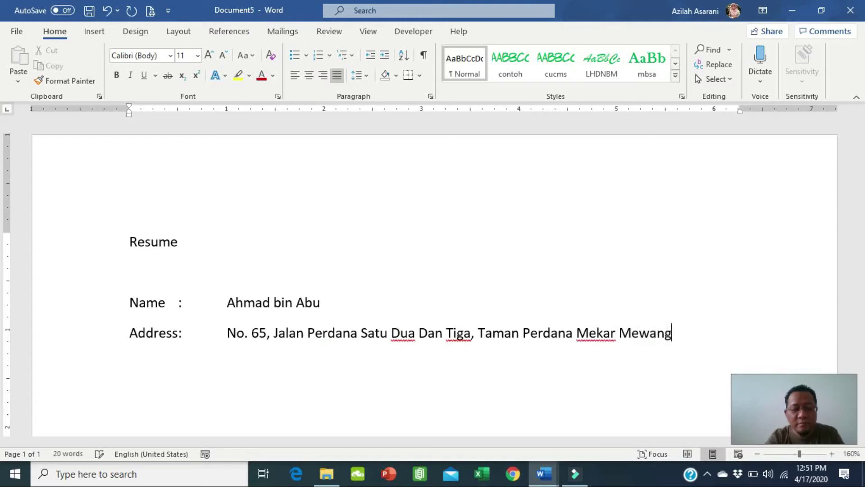
text(i, )
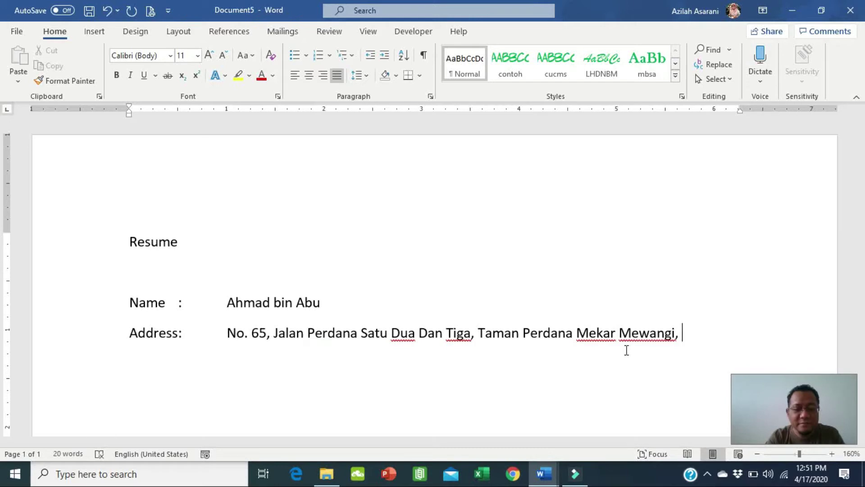
text(43000 Kajang)
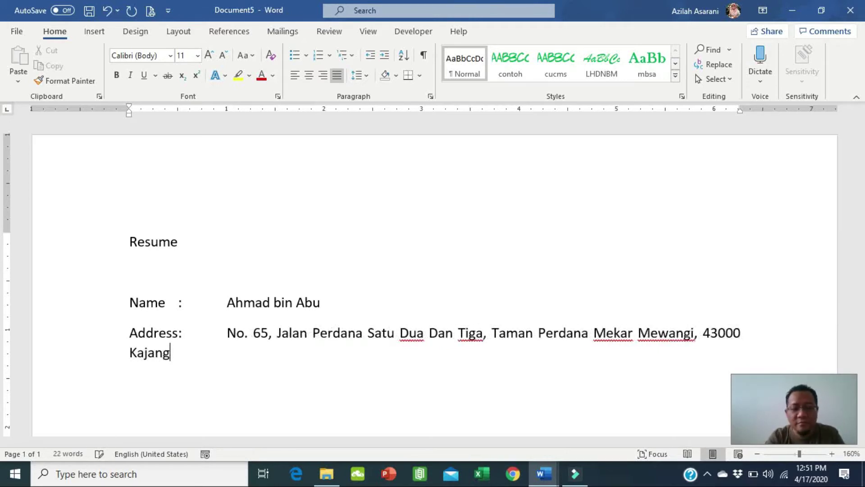
text(, Slenagor)
key(BackSpace)
key(BackSpace)
key(BackSpace)
key(BackSpace)
key(BackSpace)
key(BackSpace)
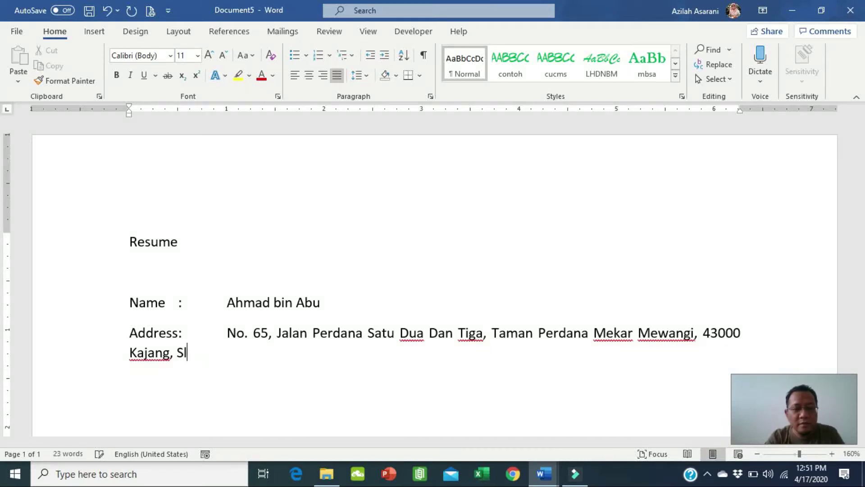
text(langor)
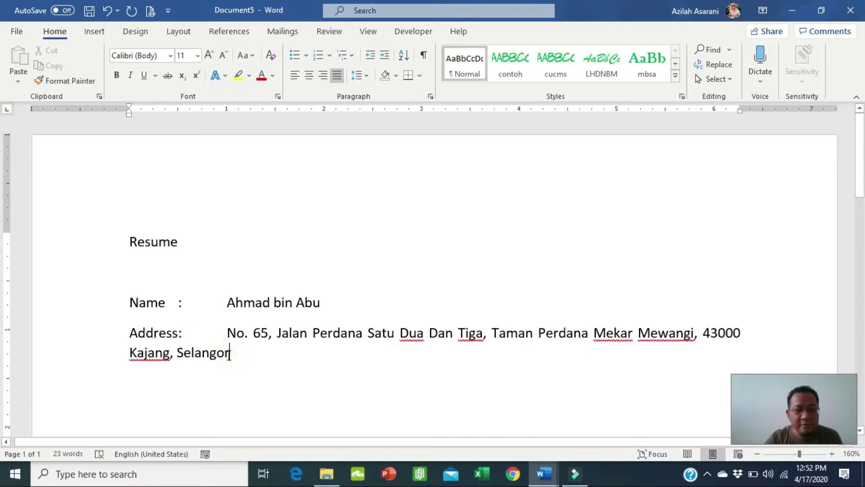
key(Return)
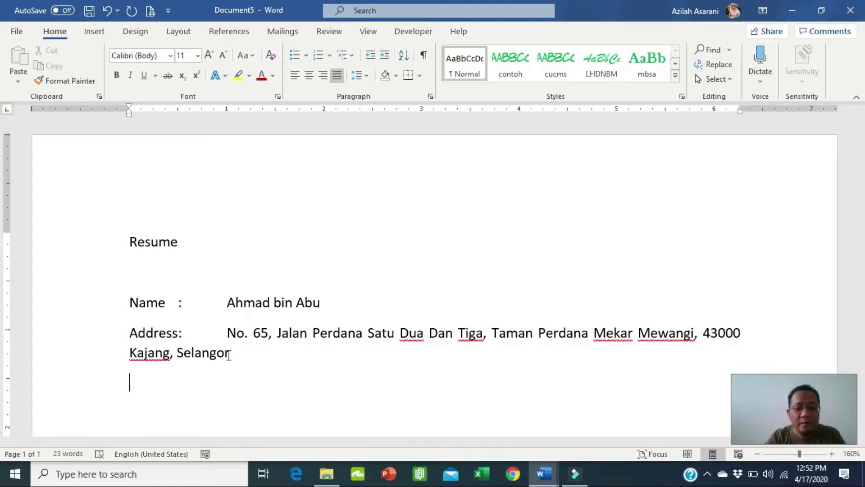
text(Working Experience  :)
Step: Type 'Worked as a clerk at Syarikat ABC Sdn Bhd' at the tab stop after the colon
key(Tab)
text(Eork)
key(BackSpace)
key(BackSpace)
key(BackSpace)
key(BackSpace)
text(Worked)
text(as a)
text( clrek)
key(BackSpace)
key(BackSpace)
key(BackSpace)
text(erk at )
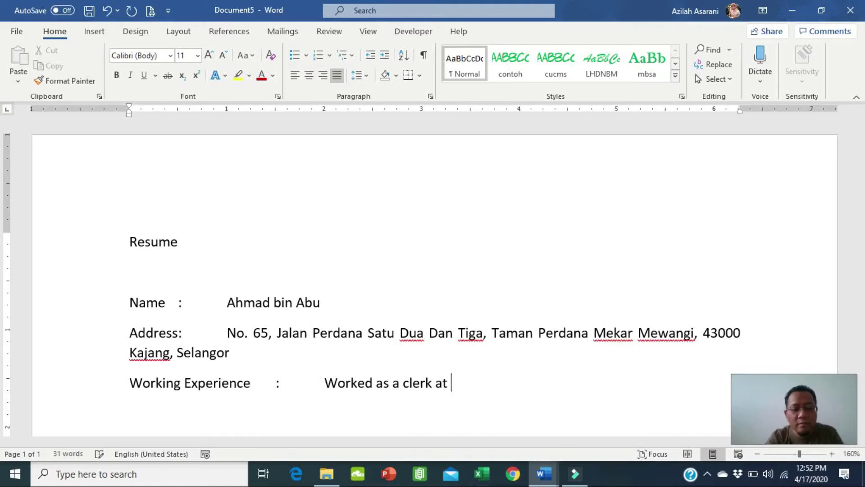
text(Syarikat ABC Sdn Bhd)
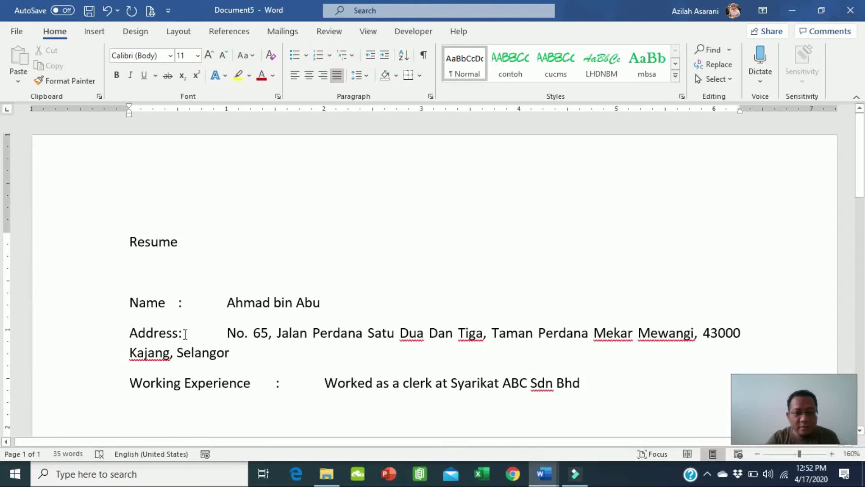
Step: Tab the Name and Address colons over into the colon column
click(177, 306)
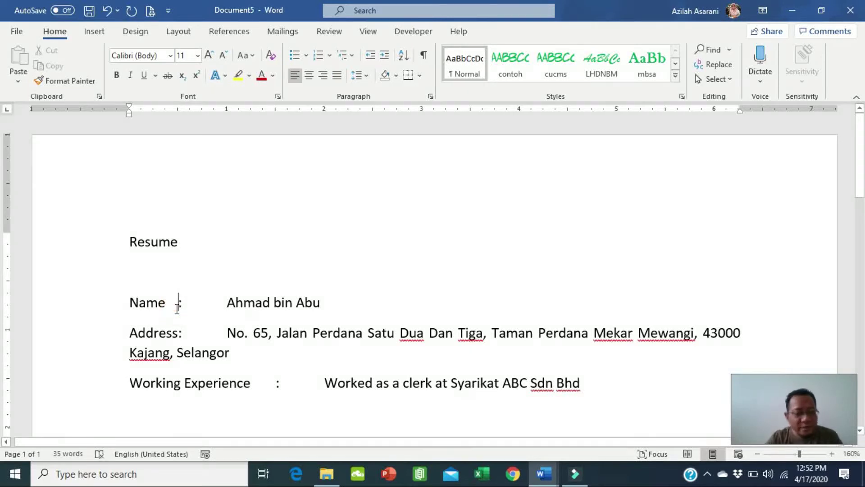
key(Tab)
key(Tab)
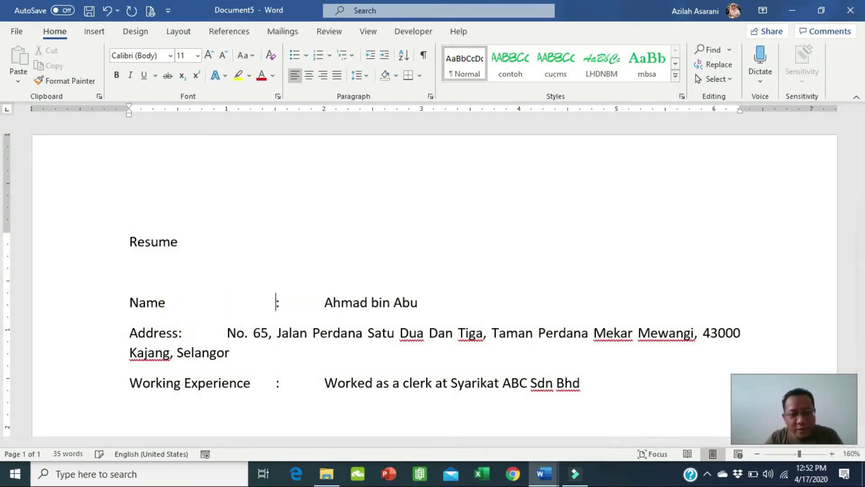
click(180, 332)
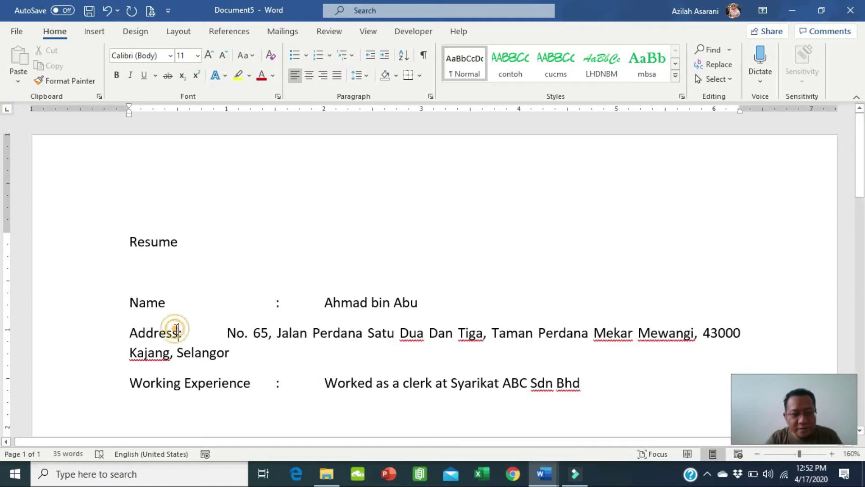
key(Tab)
key(Tab)
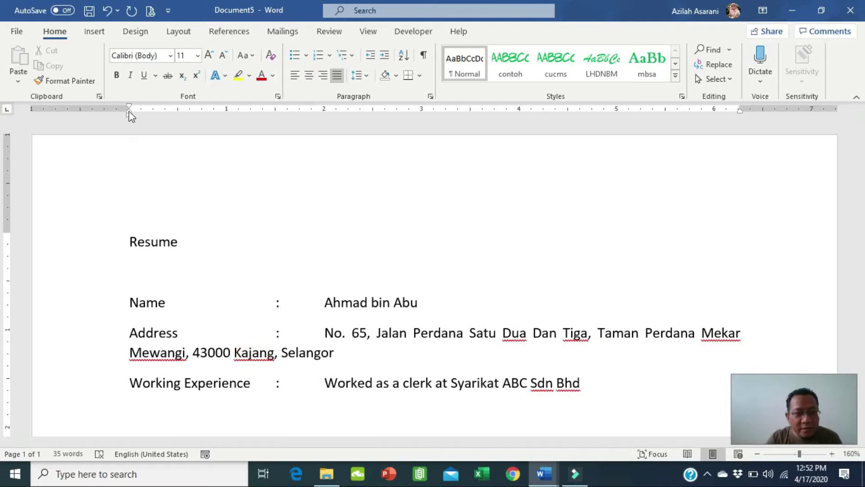
Step: Drag the hanging indent to about 2 inches and remove the extra tabs before the Address colon
drag(129, 113, 317, 127)
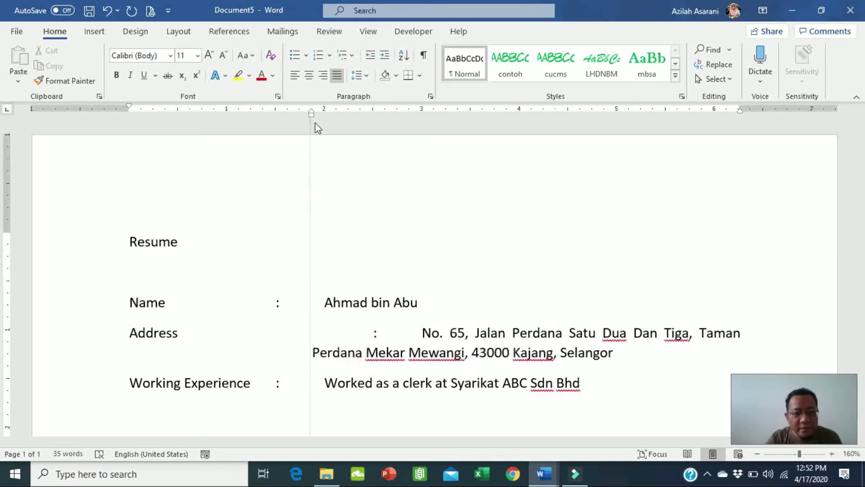
drag(315, 123, 323, 129)
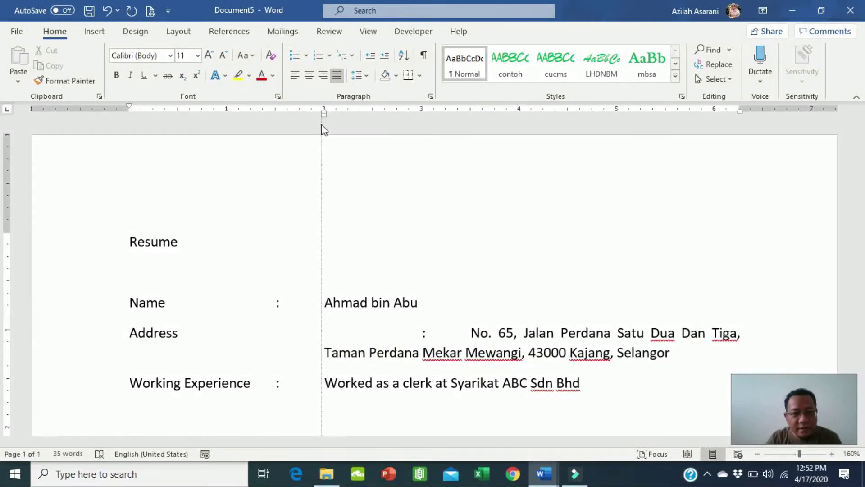
click(422, 333)
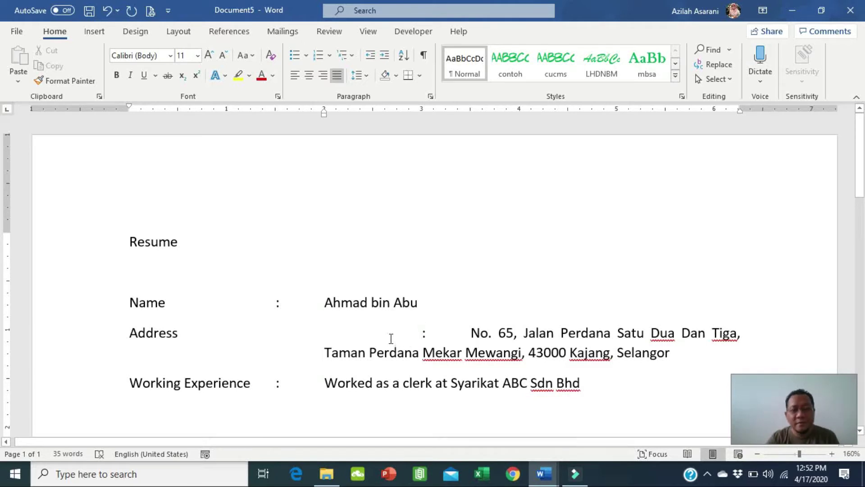
key(BackSpace)
key(BackSpace)
key(BackSpace)
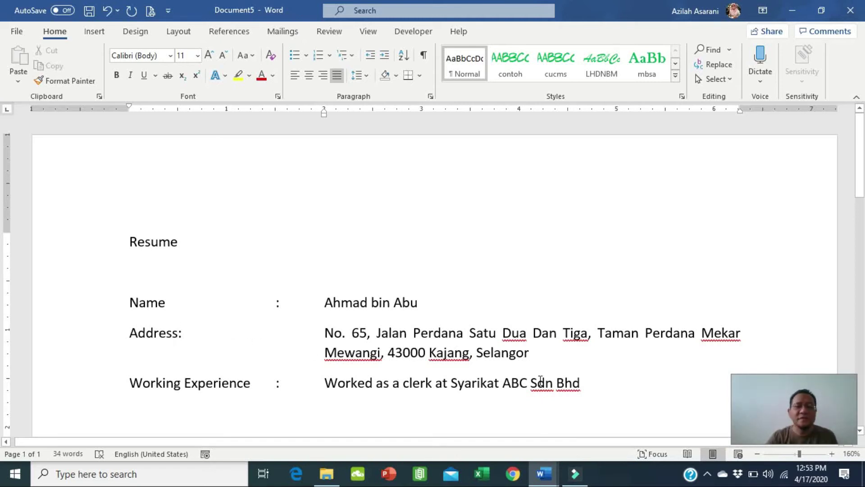
Step: Delete the Name, Address and Working Experience lines and add two blank lines under Resume
drag(602, 388, 131, 290)
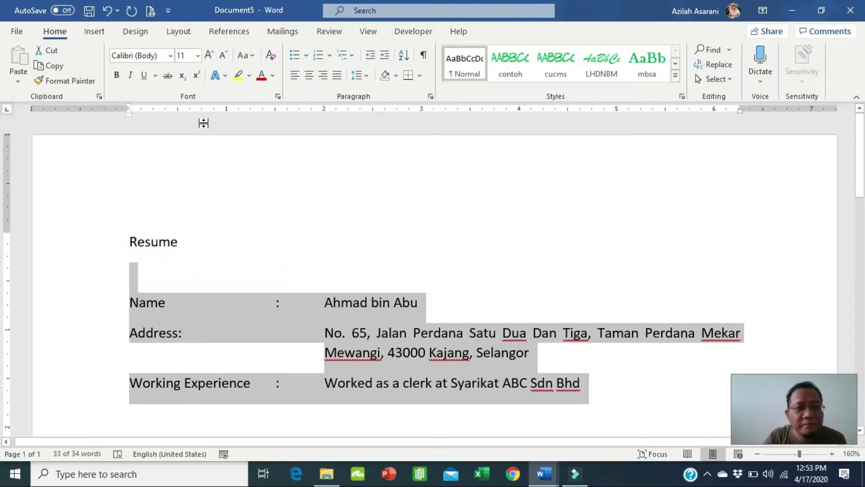
key(Delete)
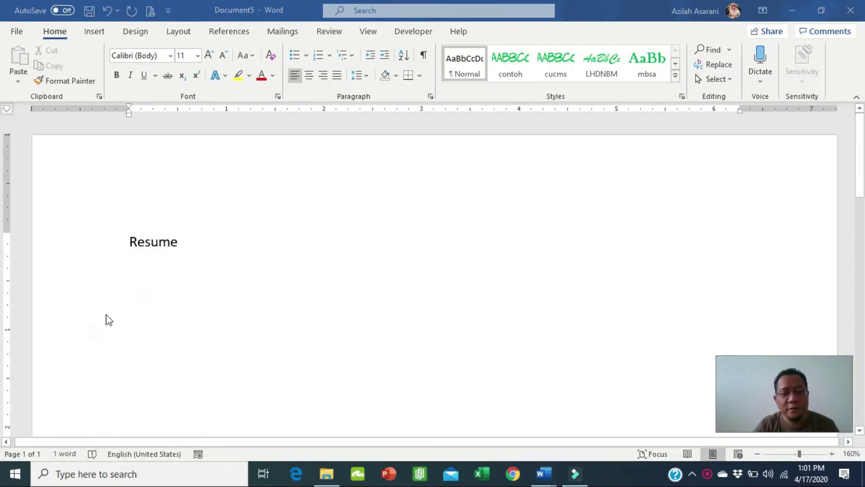
click(135, 303)
key(Return)
key(Return)
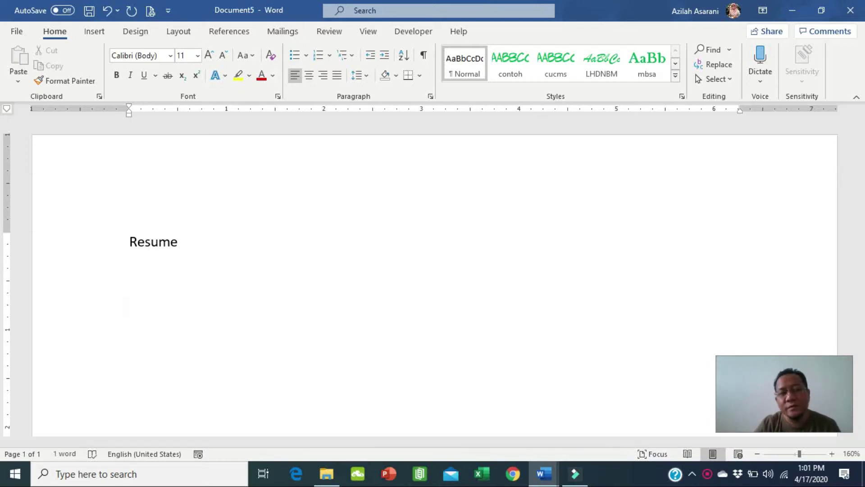
Step: Choose Left Tab in the ruler's tab selector and check the Tabs dialog without changes
click(7, 111)
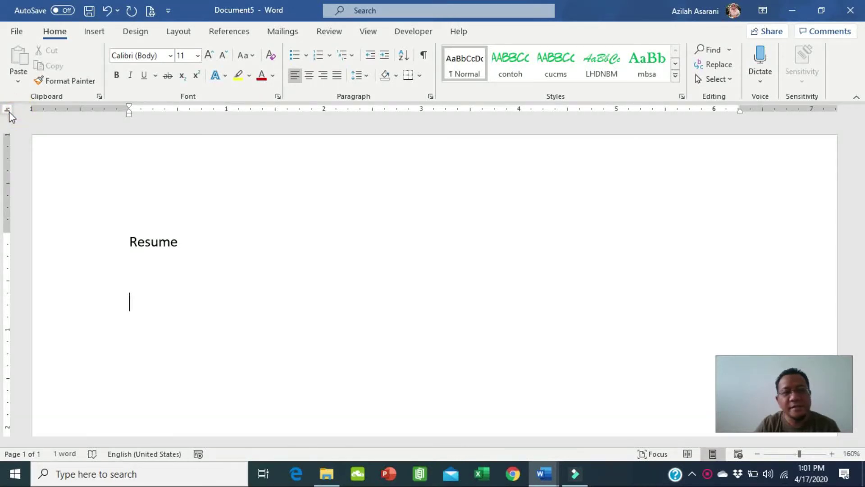
click(430, 97)
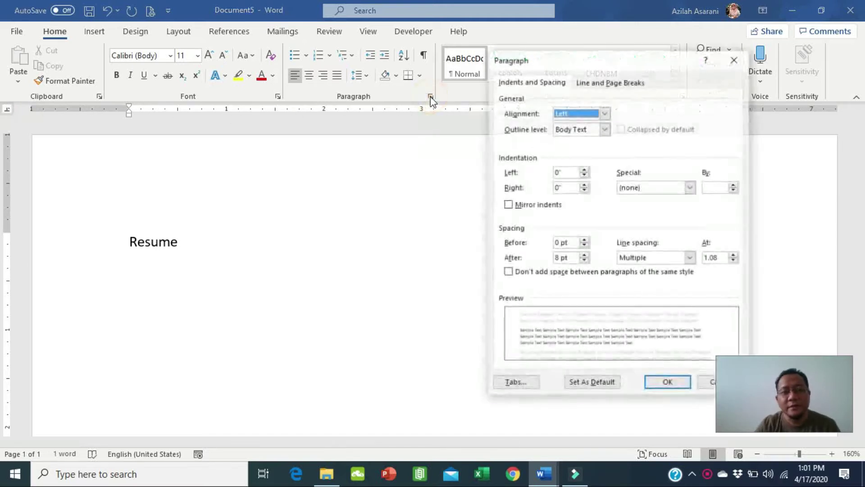
click(522, 386)
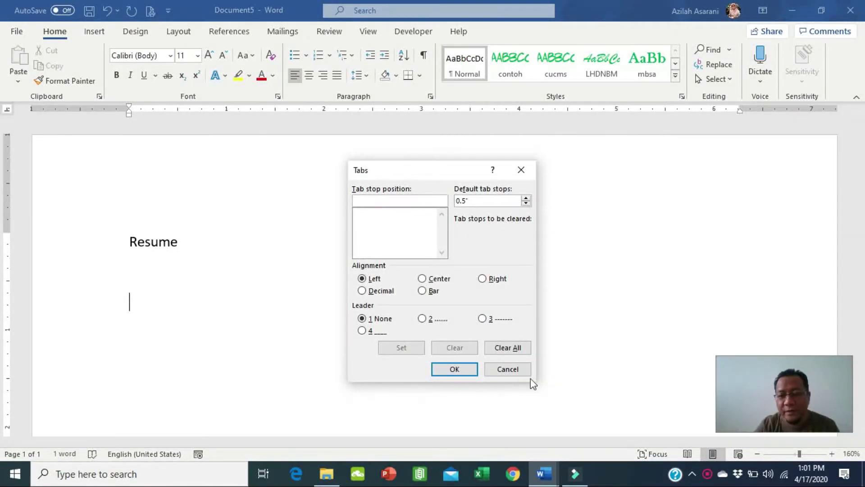
click(513, 369)
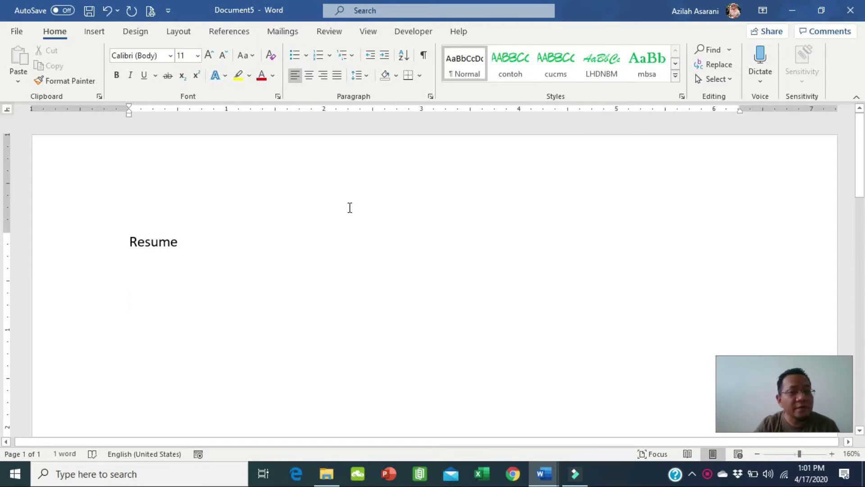
click(18, 110)
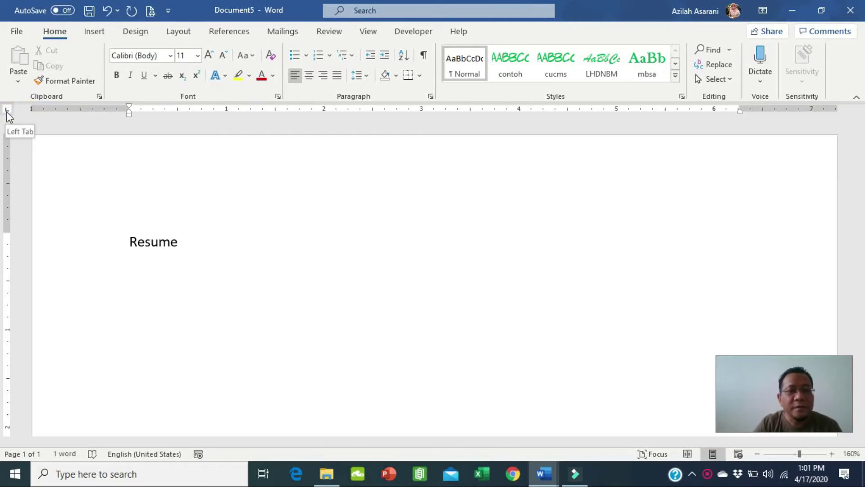
Step: Place left tab stops at 2 inches and about 2.5 inches, nudging the second slightly right
click(325, 112)
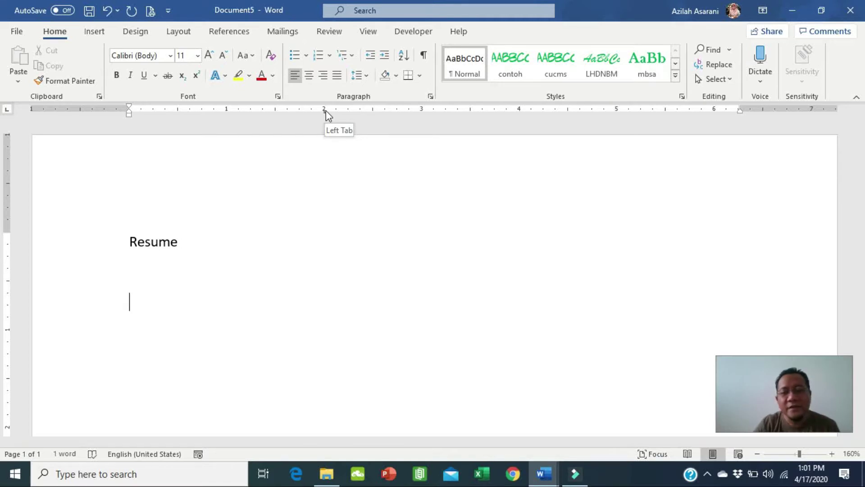
click(326, 111)
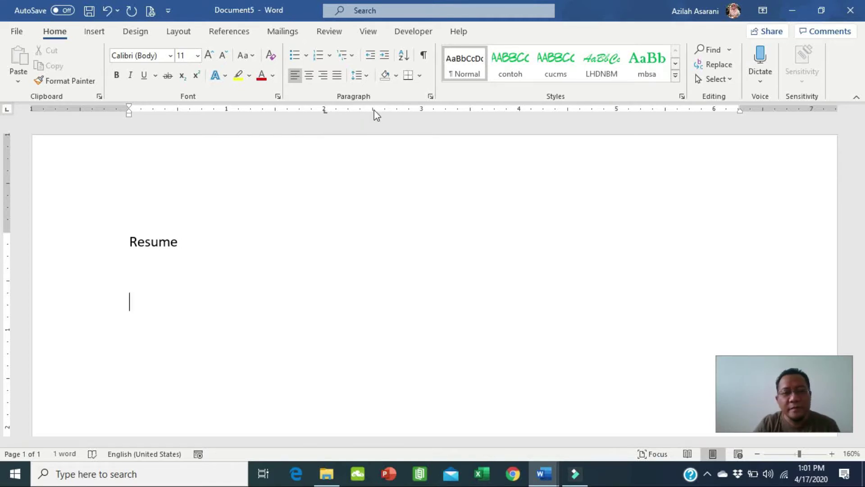
click(373, 109)
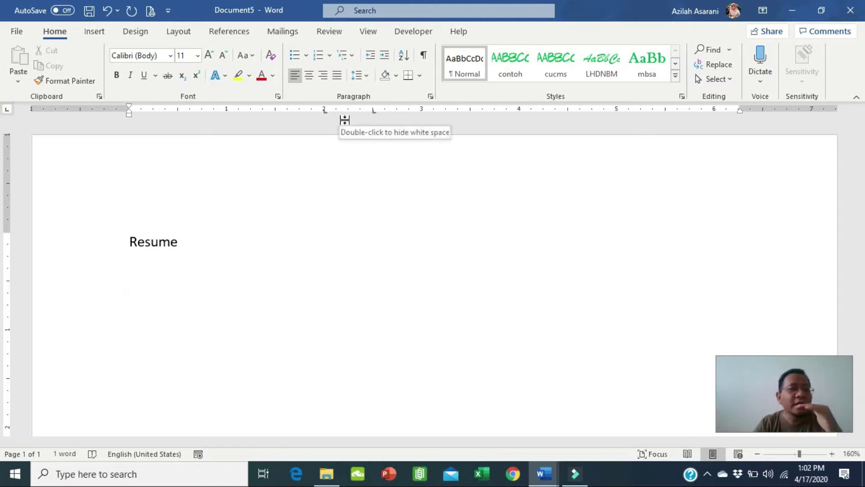
click(6, 110)
click(6, 110)
click(6, 111)
click(7, 110)
click(7, 111)
click(7, 111)
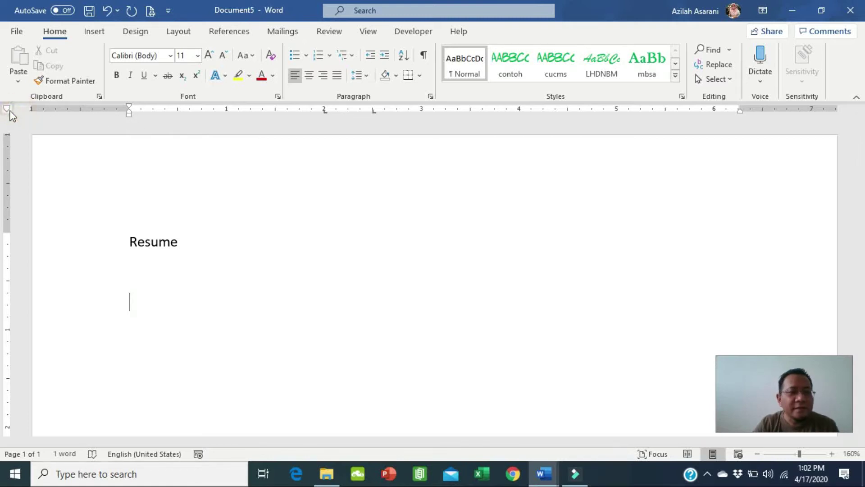
click(7, 110)
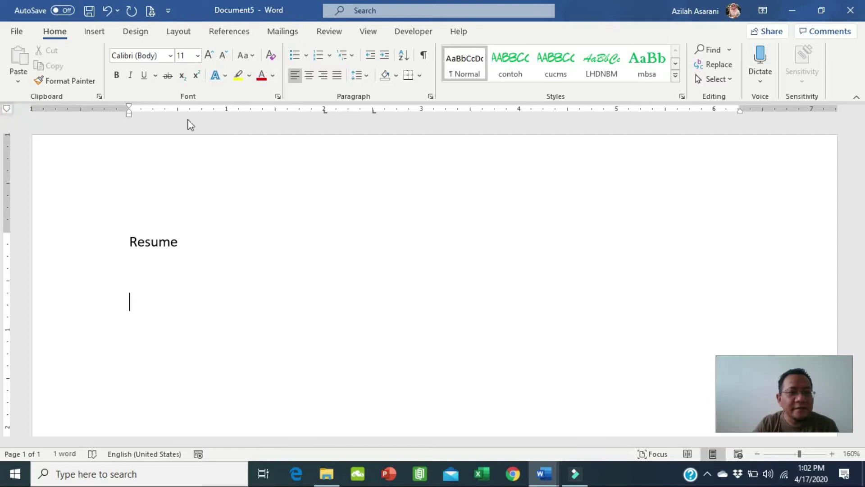
click(366, 110)
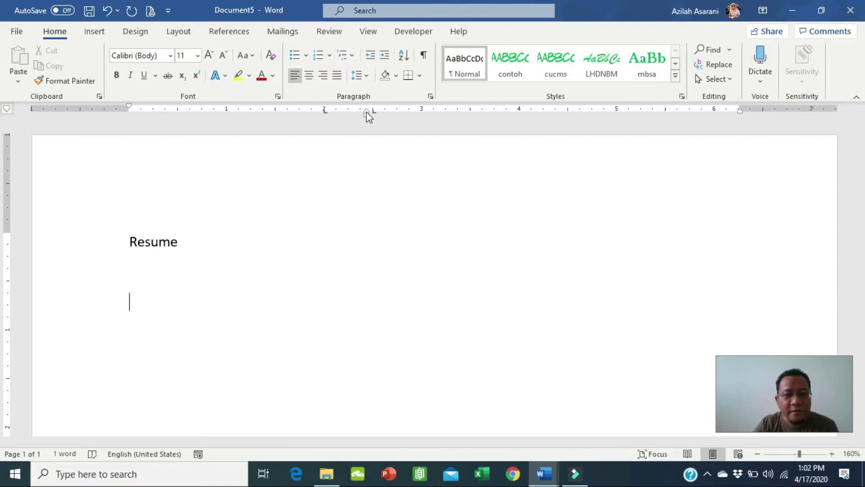
drag(366, 110, 371, 110)
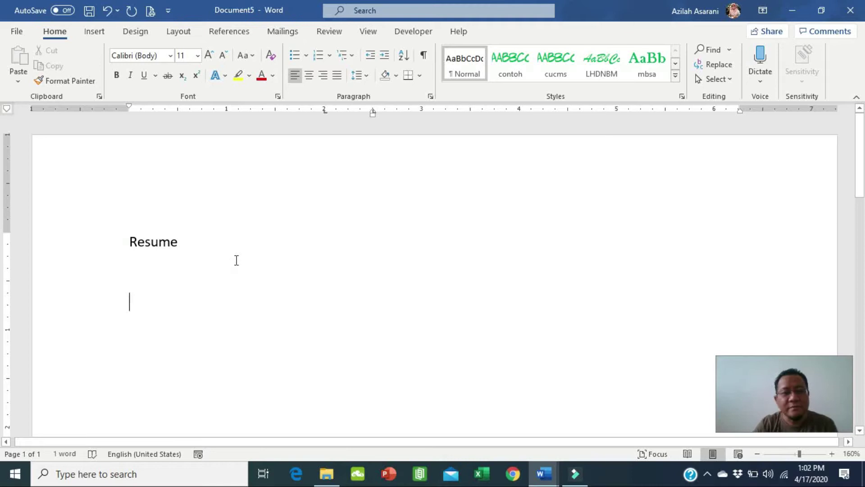
Step: Type the Name line with a tab-aligned colon followed by the applicant's name
text(Name)
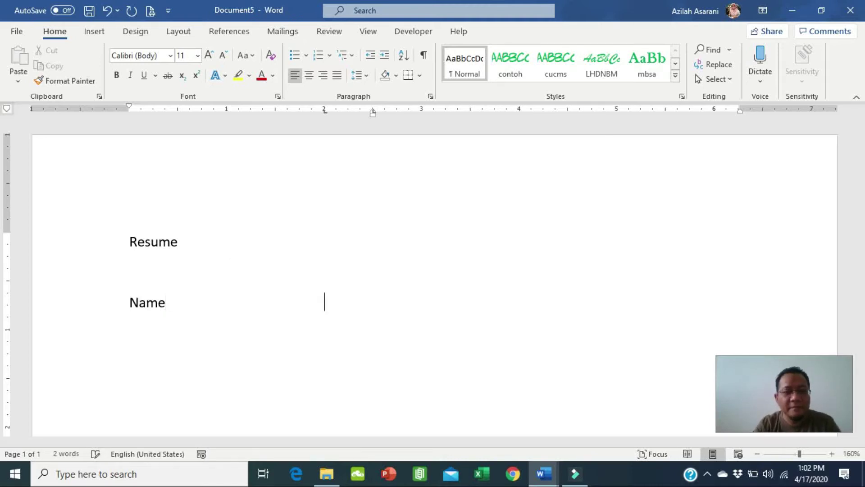
key(Tab)
text(:)
key(Tab)
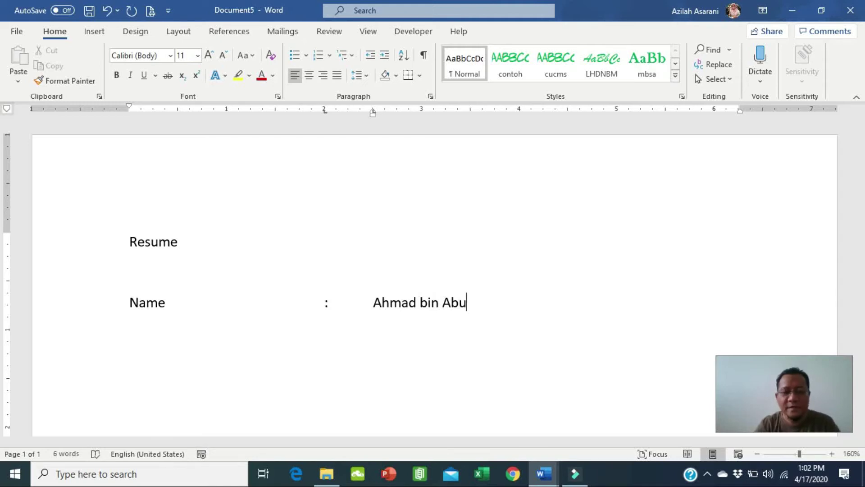
key(Return)
Step: Add the Address line with a tab-aligned colon and the applicant's full address, then start 'Work Experience'
text(Address)
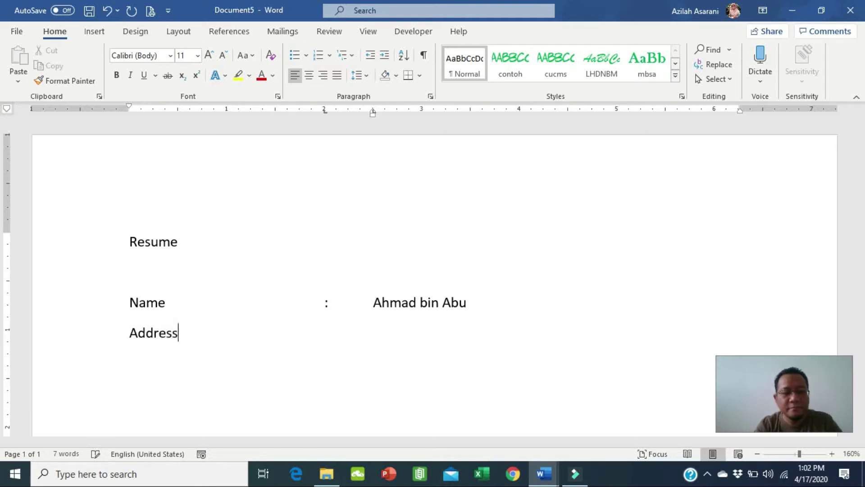
key(Tab)
text(:)
key(Tab)
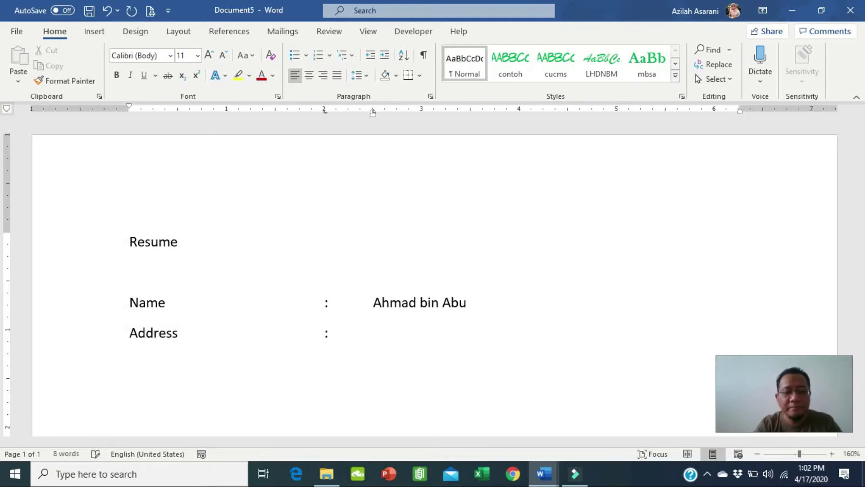
text(No. 56,)
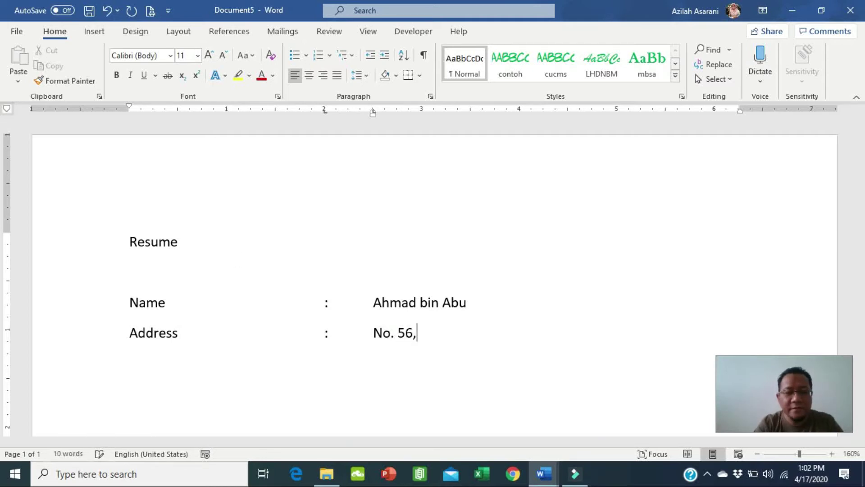
text( Jalan Perdana Satu )
text(Dua dan Tiga,)
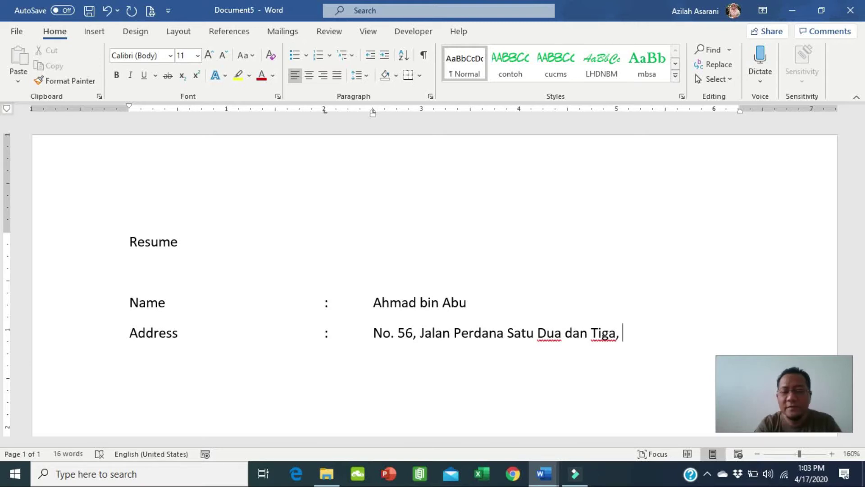
text( Taman )
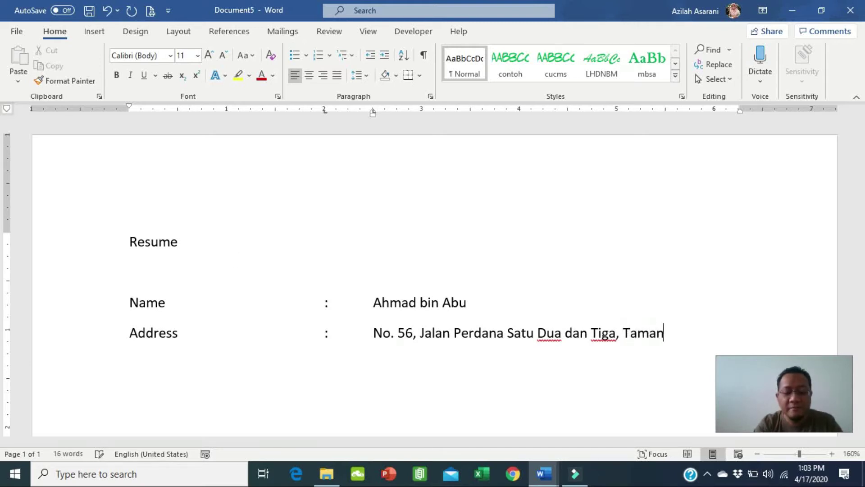
text(Perdana Satu Dua dan Tiga)
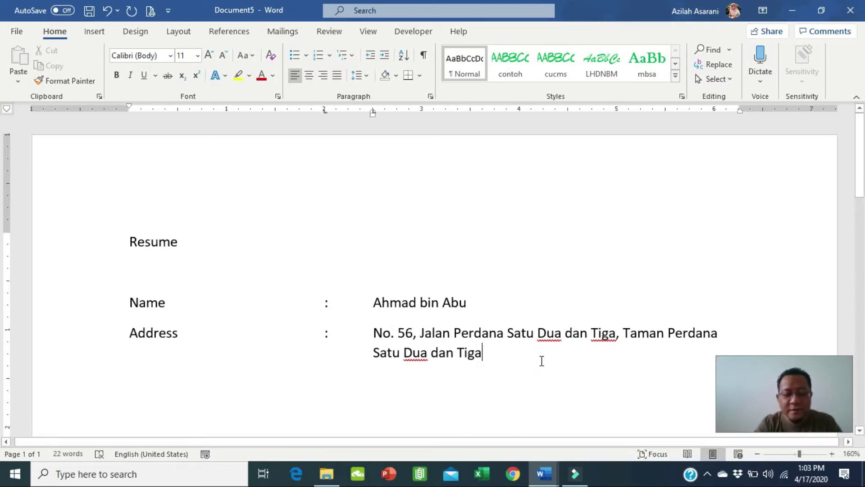
text(, 4)
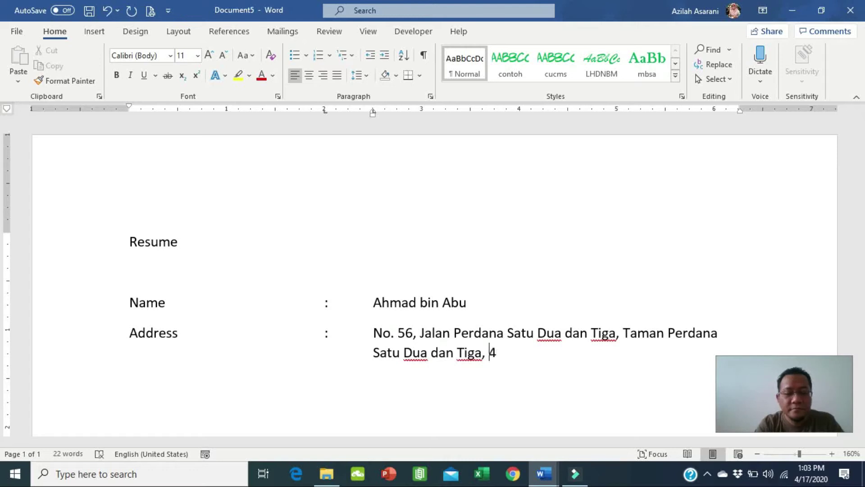
text(3000Kajang )
text(, Selangor)
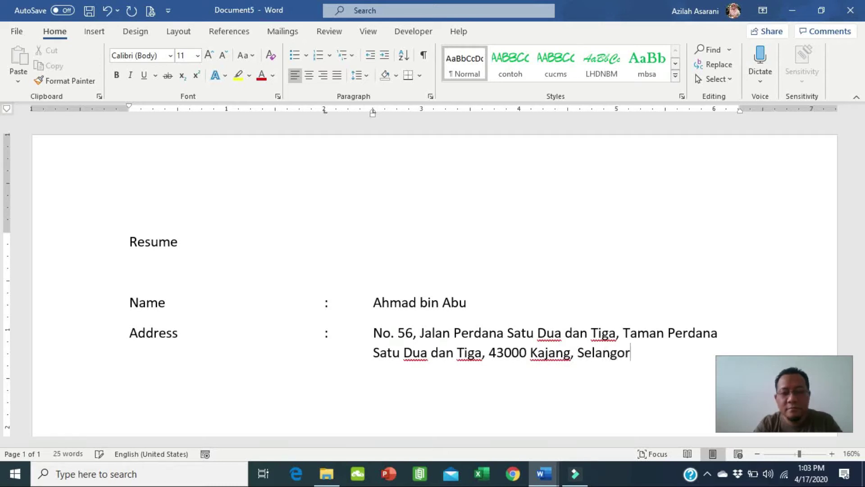
key(Return)
text(Wo)
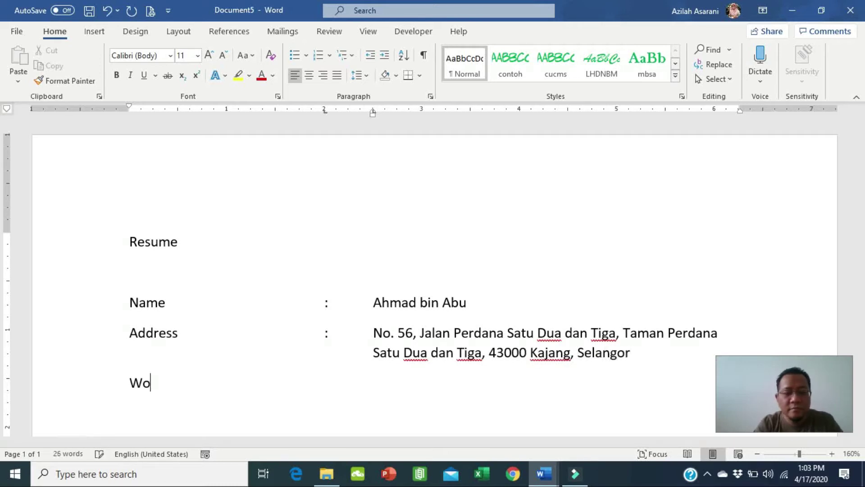
text(rk Experience)
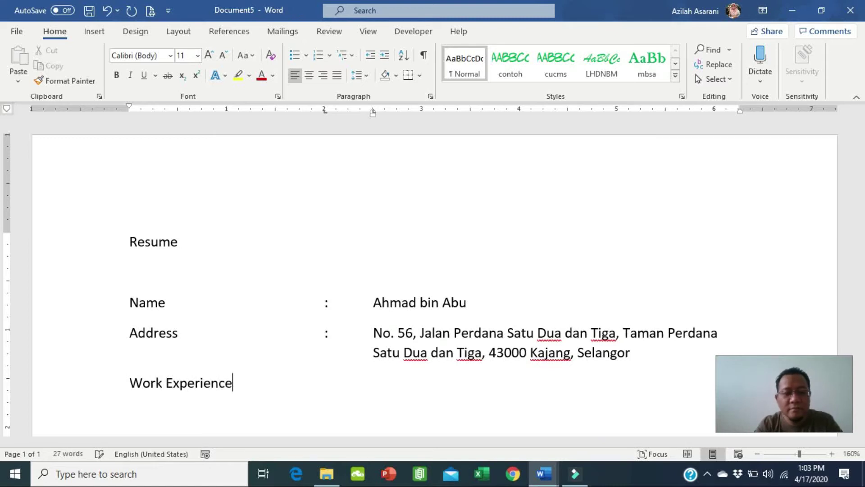
Step: Add a tab-aligned colon and begin 'Worked as an executive at Syarikat ABC Sdn Bhd'
key(Tab)
text(:)
key(Tab)
text(Worked)
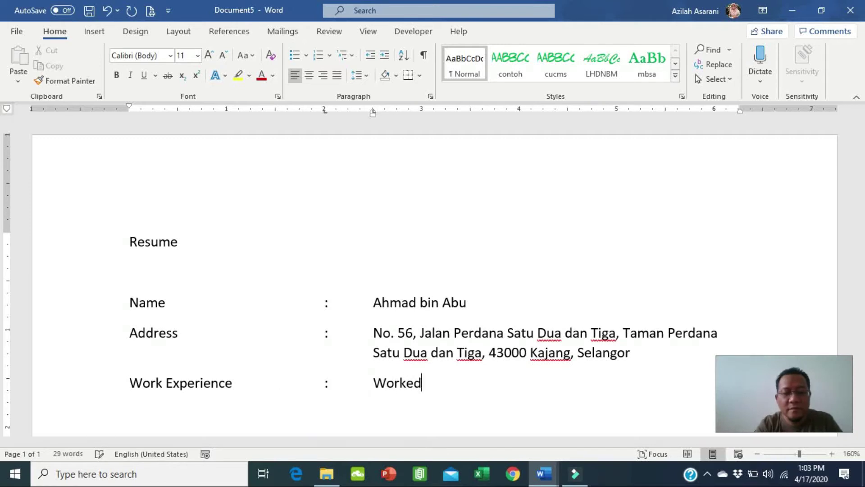
text( as an executive at)
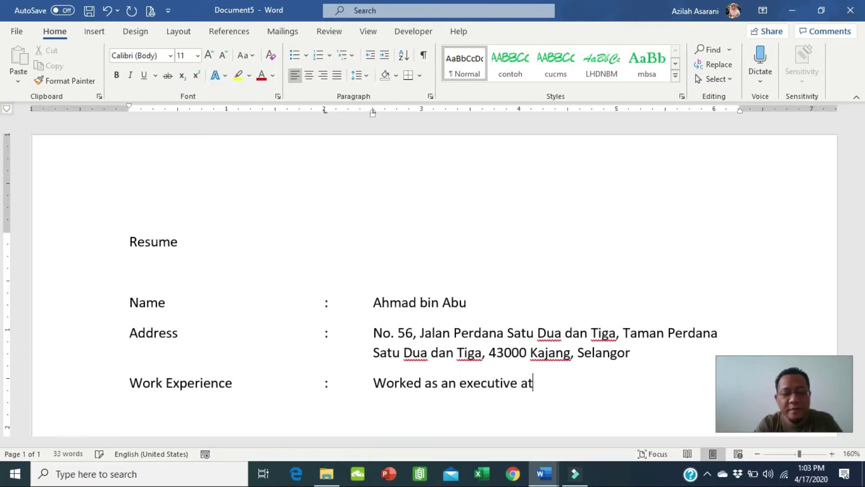
text(Sya)
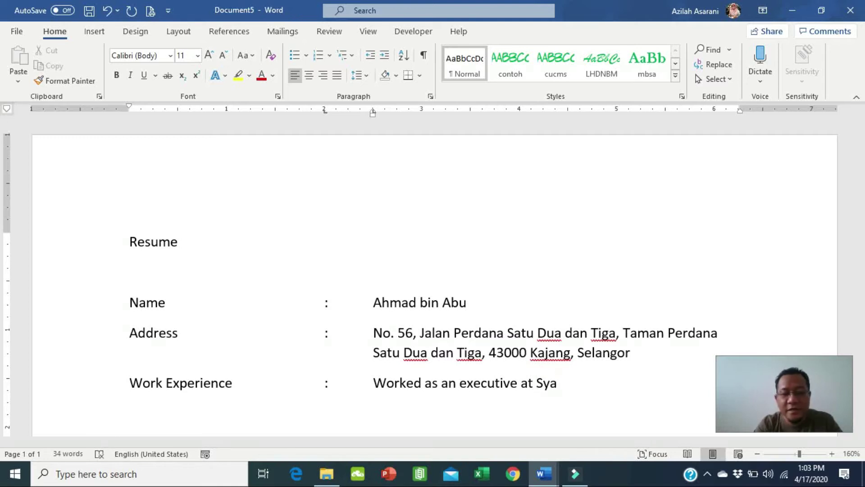
text(riak)
key(BackSpace)
key(BackSpace)
text(kat AB)
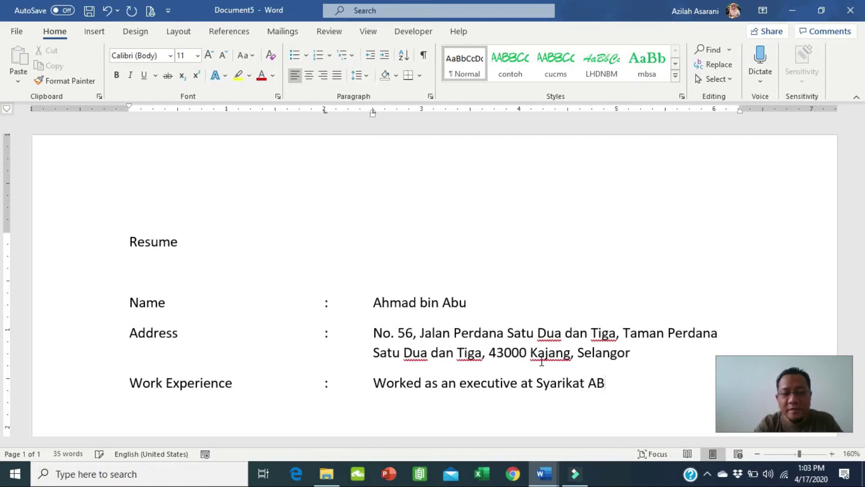
text(C Sdn Bhd, )
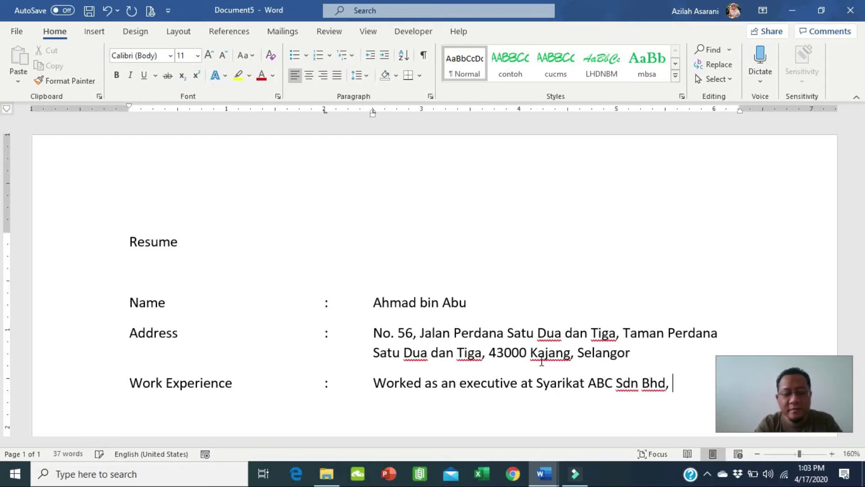
text(Taman Pelrin)
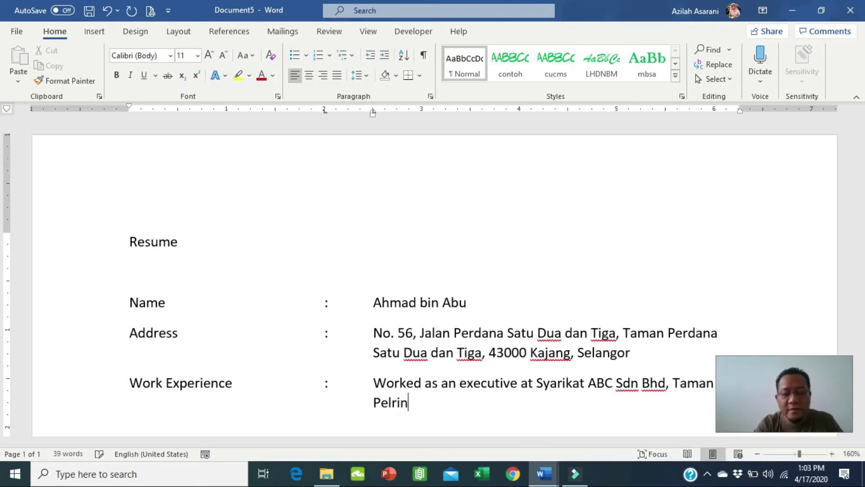
Step: Finish the entry with 'Taman Perling Jaya, Johor Bahru. Johor', fixing typos, and add blank lines
key(BackSpace)
key(BackSpace)
key(BackSpace)
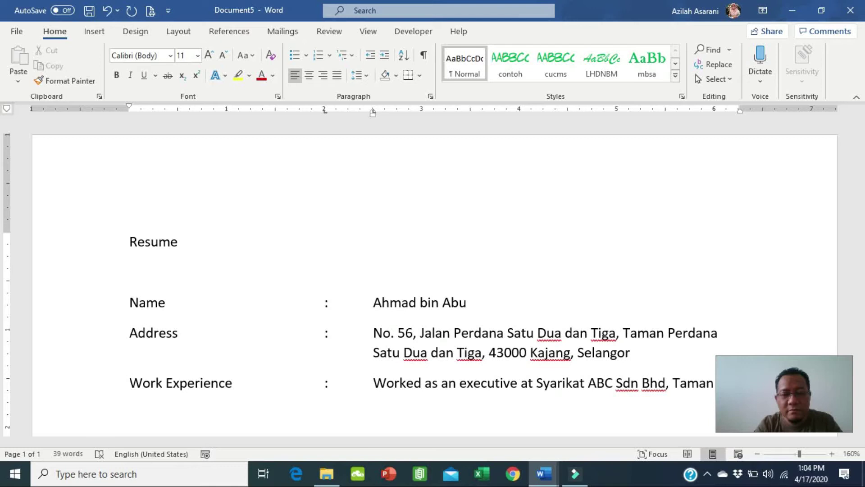
text(Pelrling)
key(BackSpace)
key(BackSpace)
key(BackSpace)
key(BackSpace)
key(BackSpace)
key(BackSpace)
text(Perling)
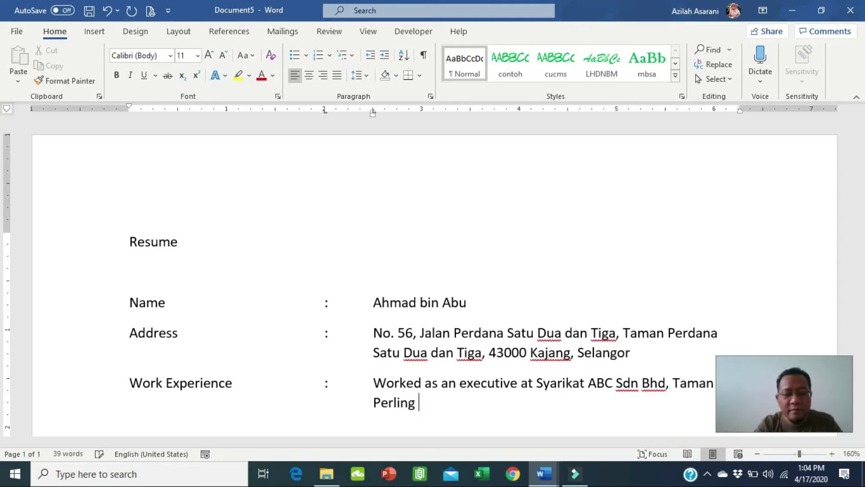
text( Jayam)
key(BackSpace)
text(,Johor )
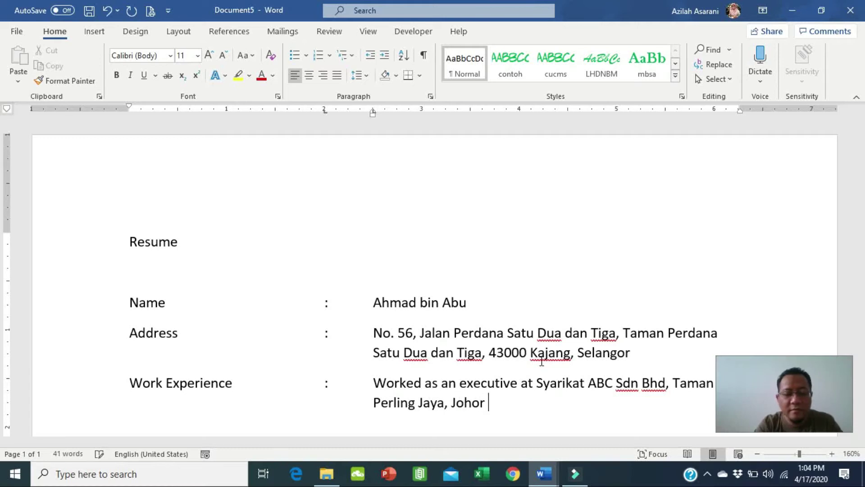
text(B)
text(haru)
key(BackSpace)
key(BackSpace)
key(BackSpace)
key(BackSpace)
text(ahru)
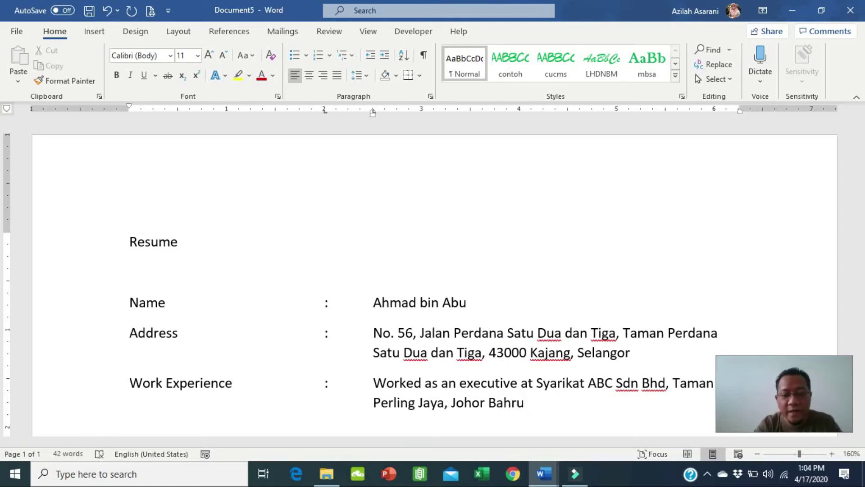
text(. Johor)
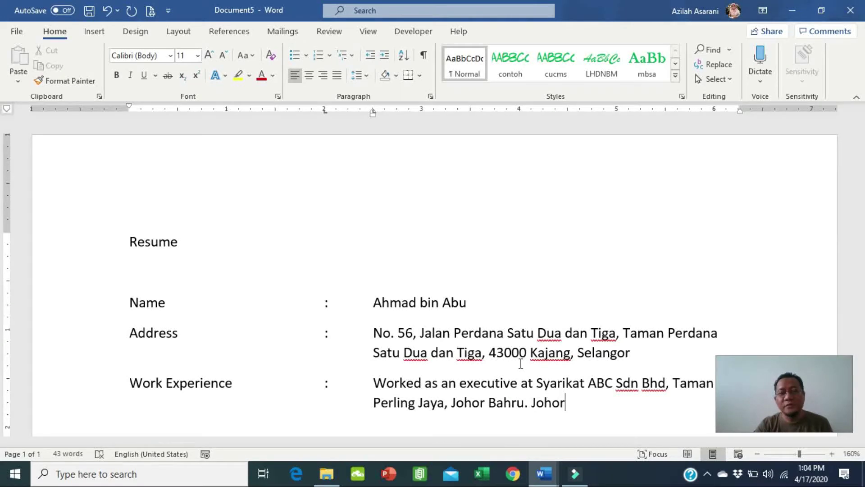
key(Return)
key(Return)
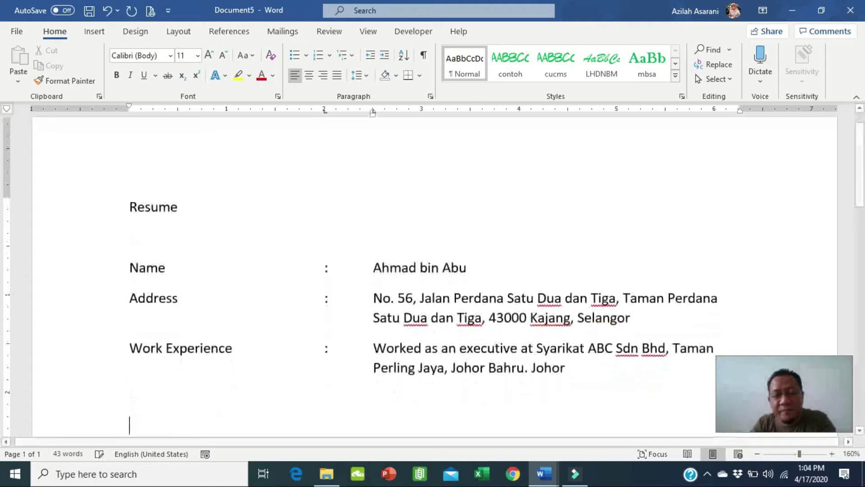
Step: Clear all tab stops on the blank line via Paragraph > Tabs and drag the hanging indent back to the margin
double_click(325, 112)
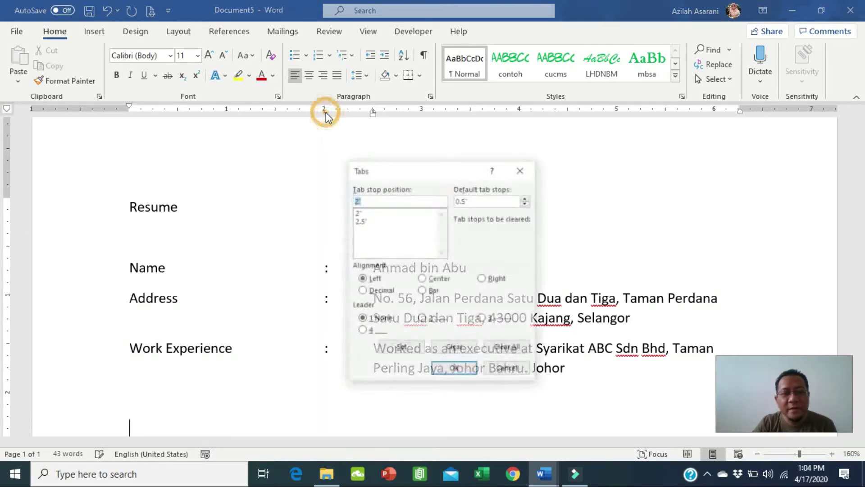
click(513, 370)
click(430, 96)
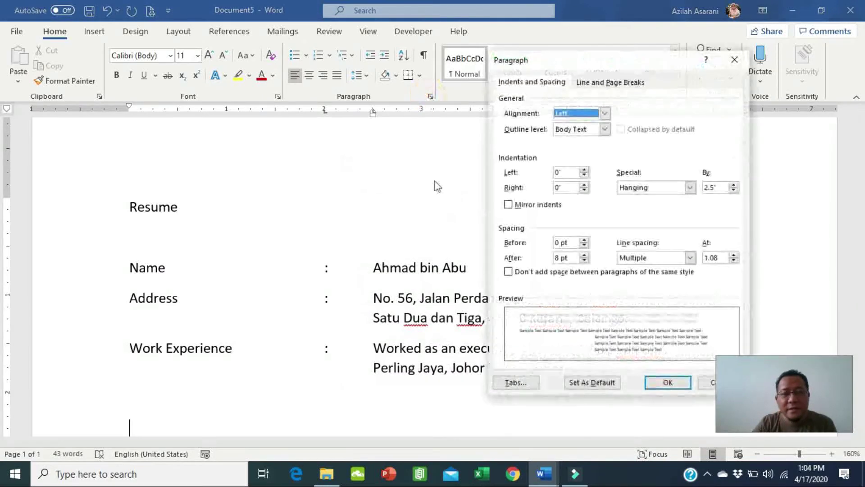
click(531, 381)
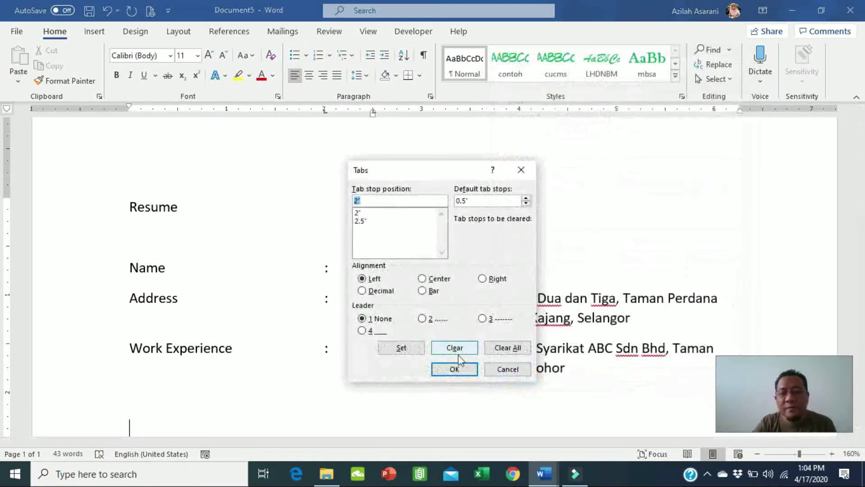
click(508, 348)
click(455, 369)
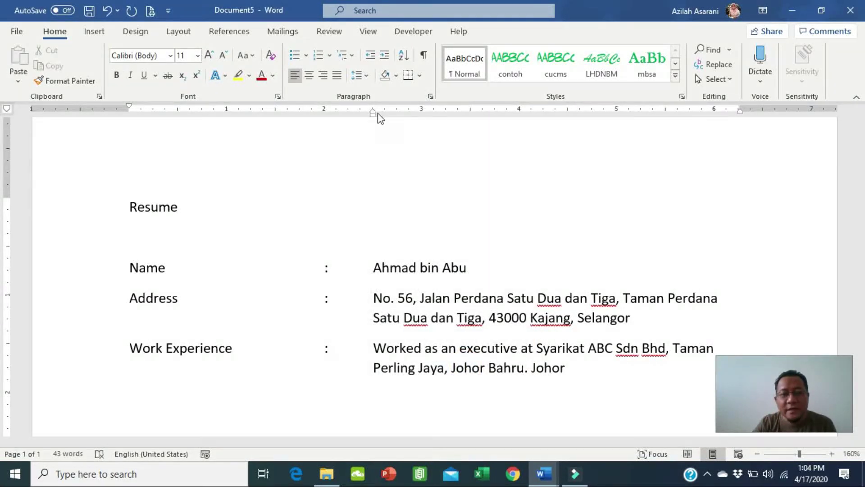
drag(374, 113, 128, 112)
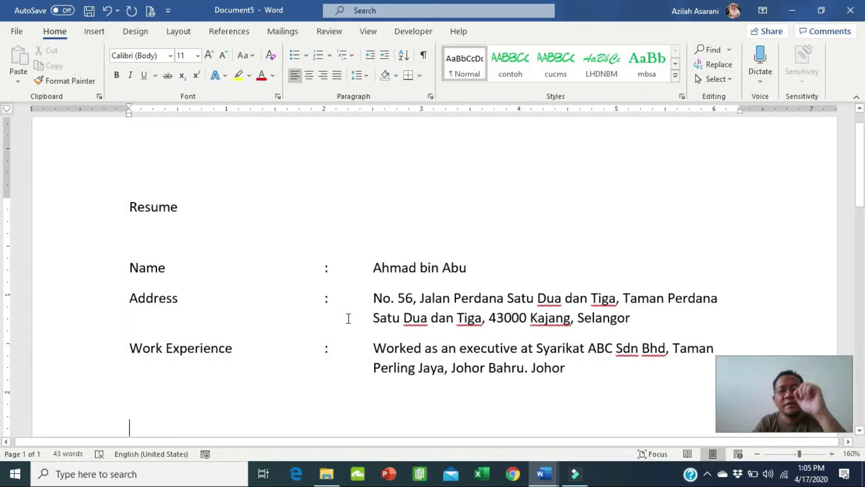
scroll(347, 318, down, 3)
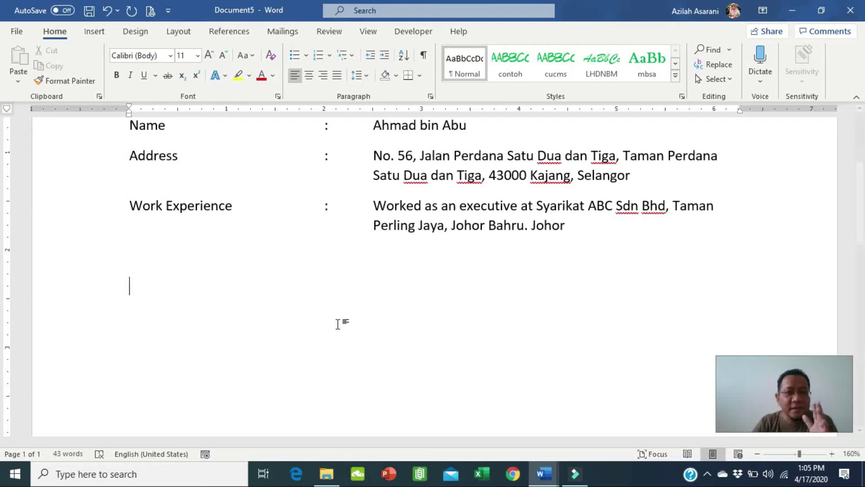
click(510, 424)
scroll(475, 311, down, 5)
scroll(474, 311, down, 2)
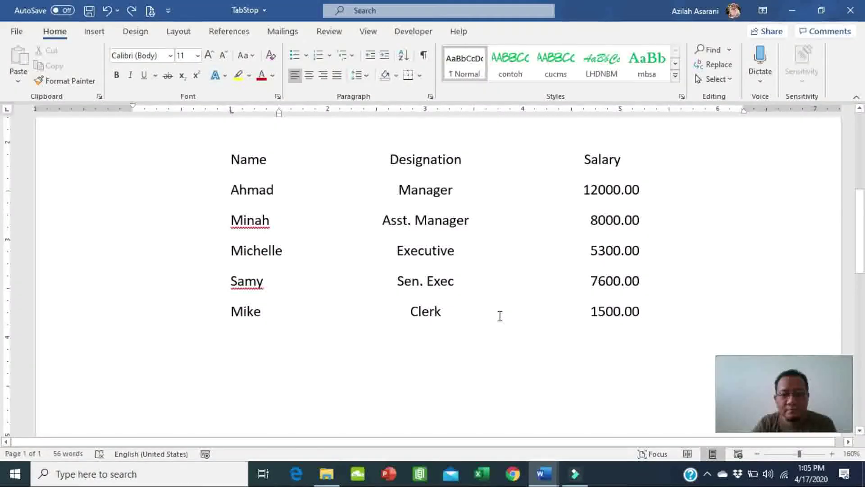
mouse_move(540, 474)
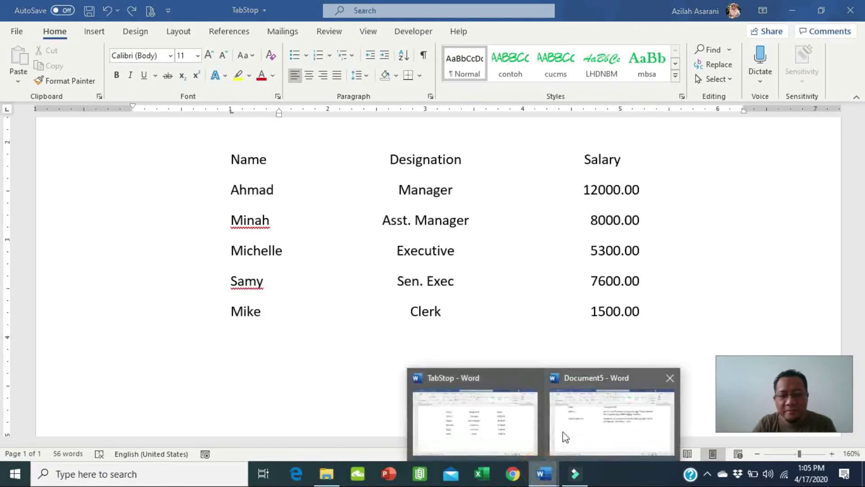
click(565, 436)
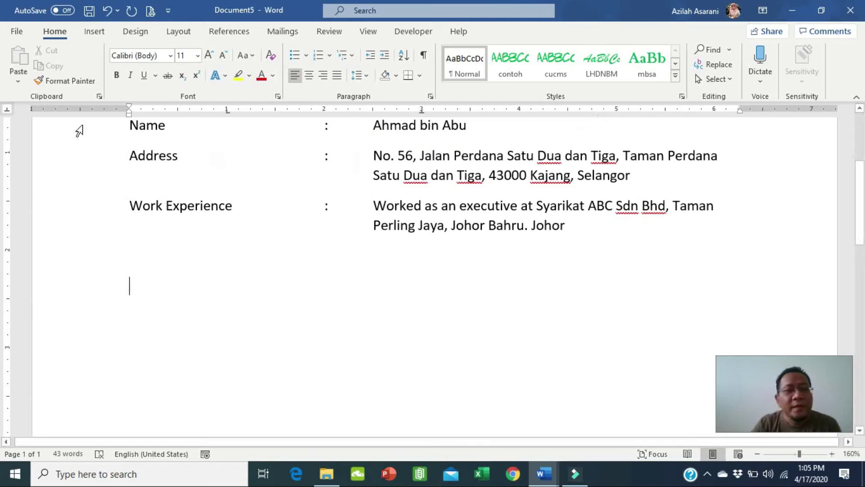
Step: Type the Name, Designation, Salary headings and Ahmad's Manager row at 15000.00
click(6, 109)
click(7, 110)
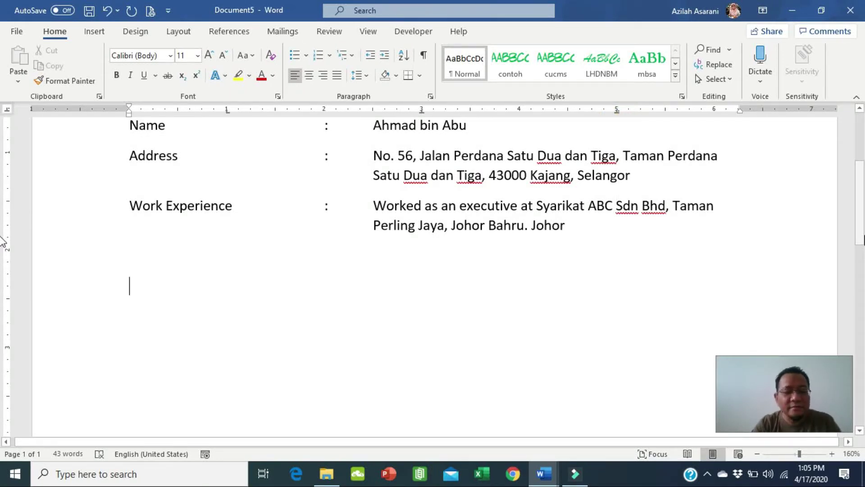
key(Tab)
text(Name	Designation	)
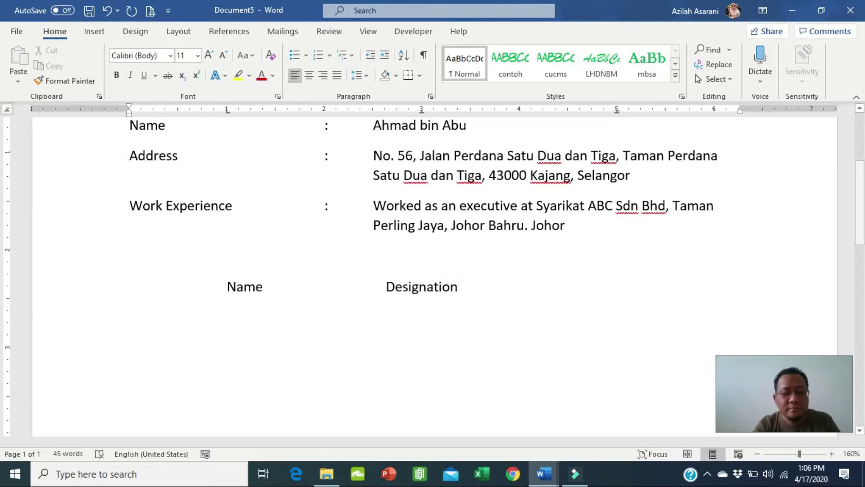
text(Salary)
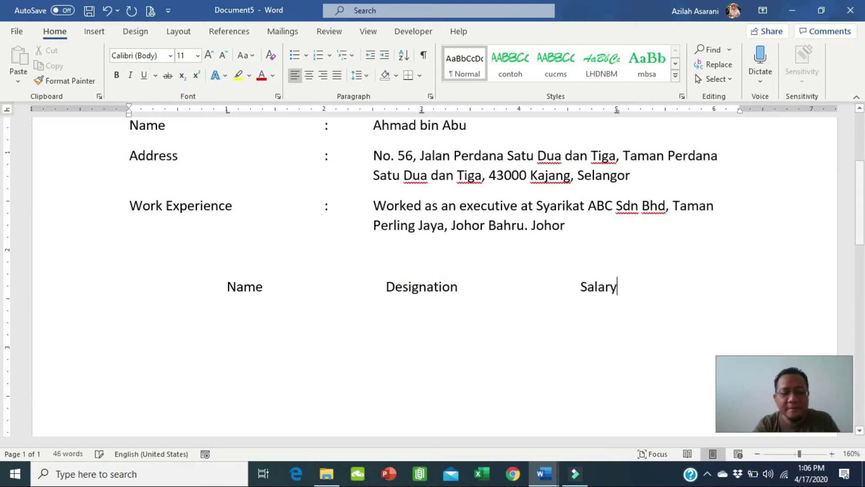
key(Return)
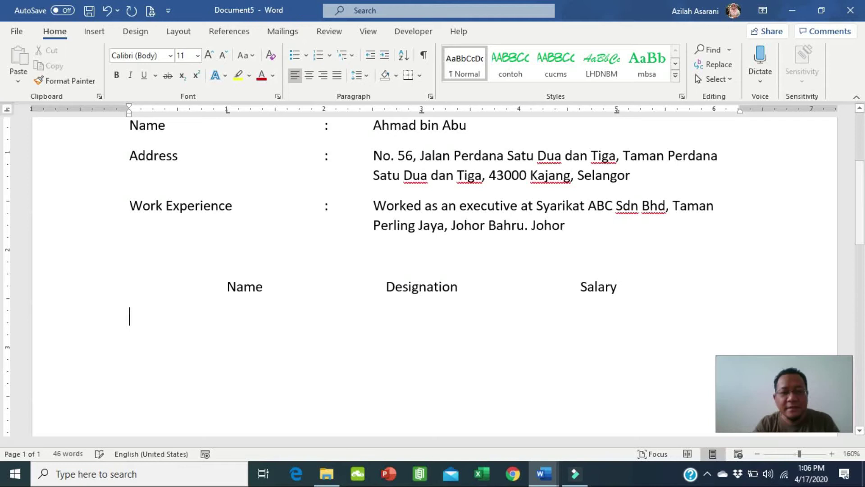
text(Ahmad)
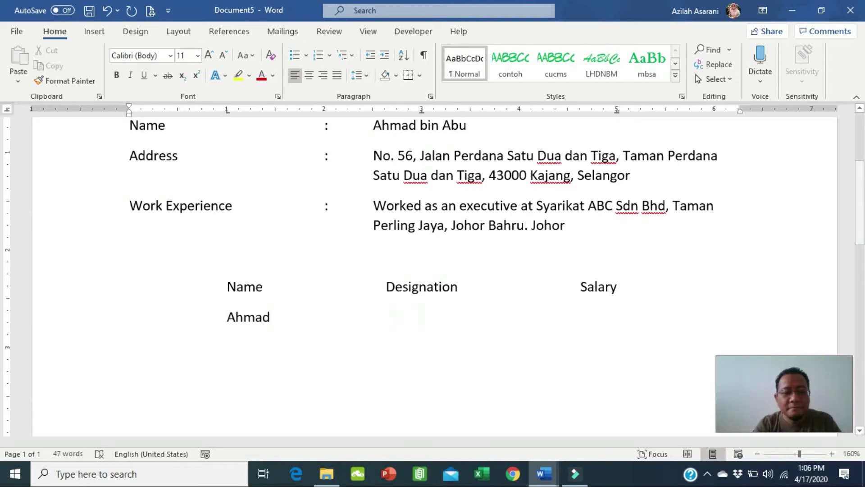
text(Manage)
key(BackSpace)
key(BackSpace)
key(BackSpace)
key(BackSpace)
text(ager)
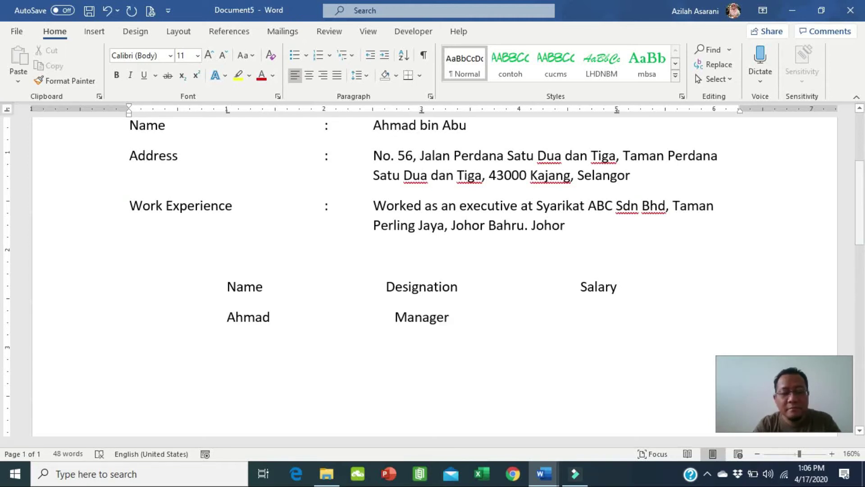
text( 15000.)
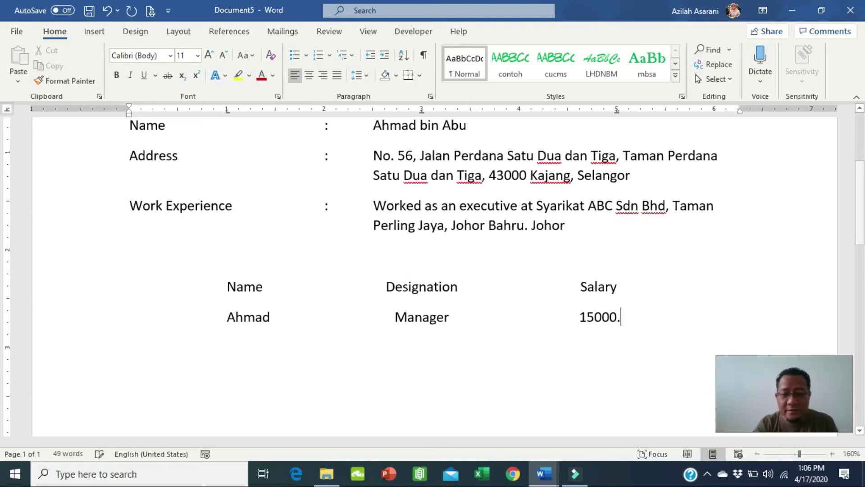
text(00)
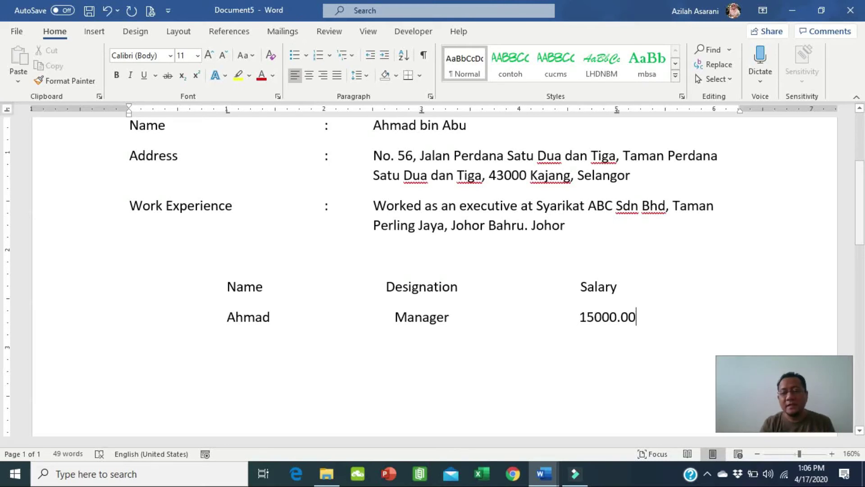
Step: Add Ramli's row as Asst Manager at 12000.00, ending on a new empty line
key(Return)
key(Tab)
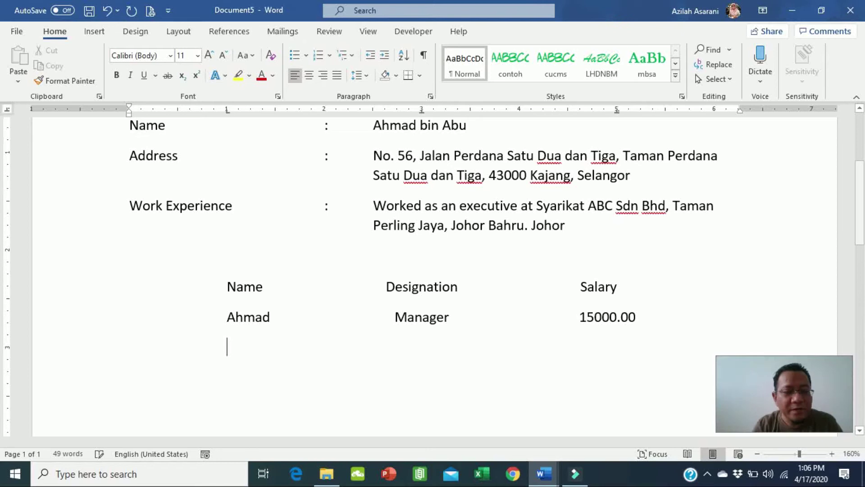
text(Ramli	)
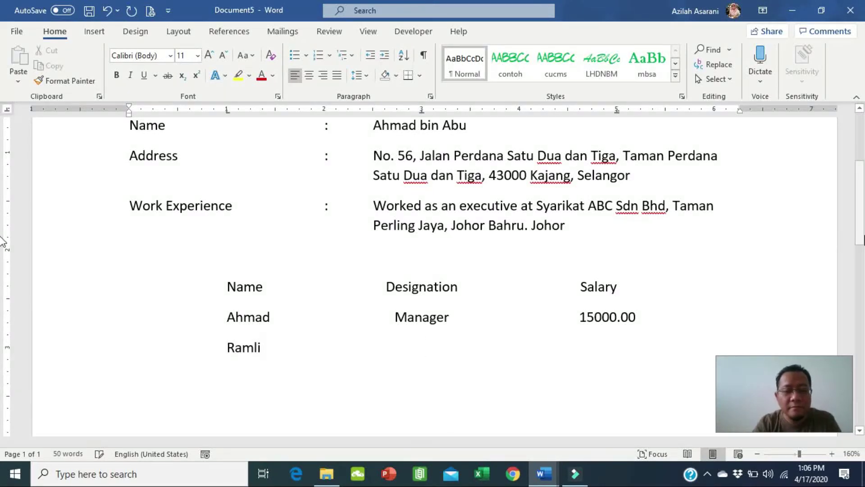
text(Asst Manager)
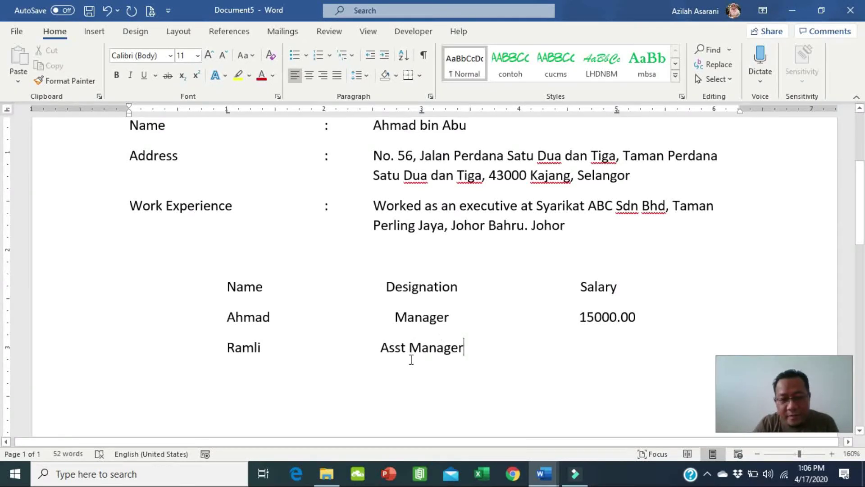
key(Tab)
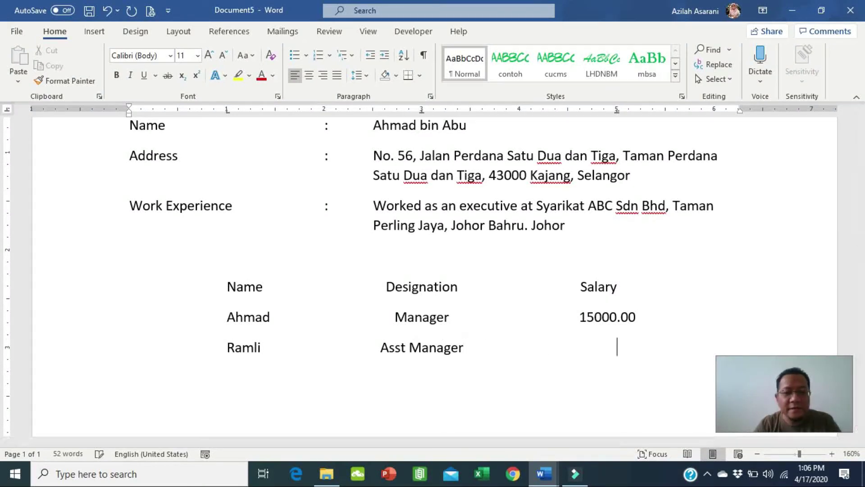
text(1200)
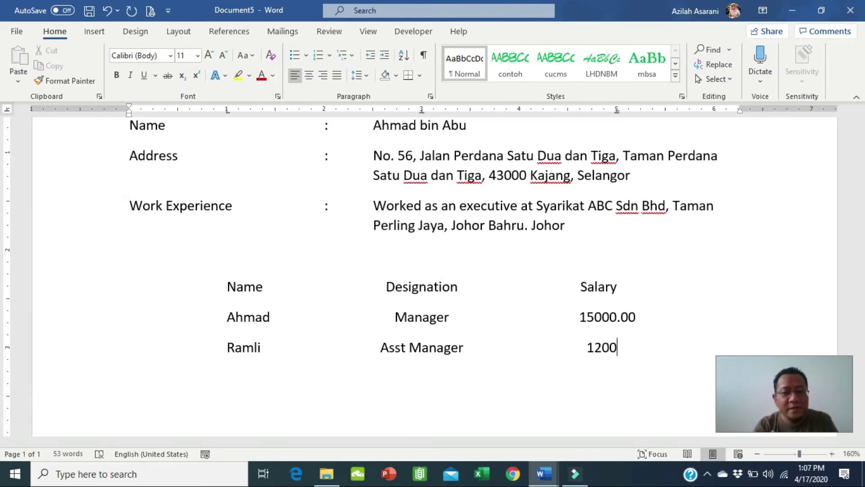
text(00000)
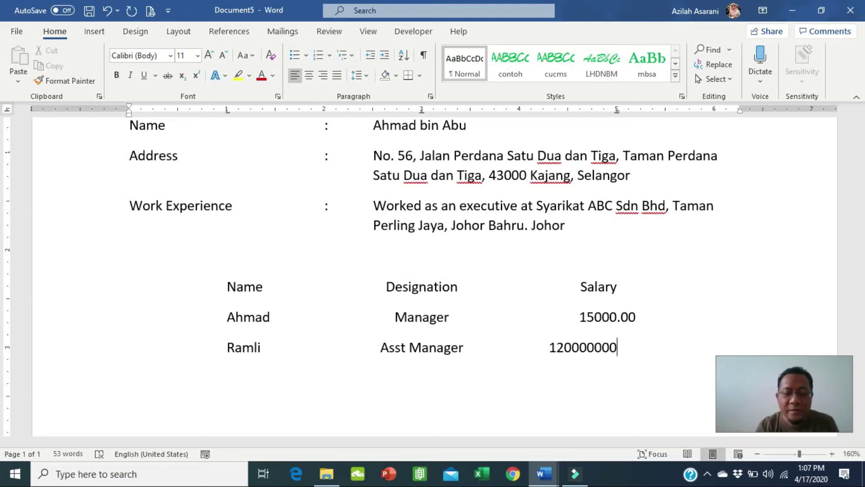
text(.000000)
key(BackSpace)
key(BackSpace)
key(BackSpace)
key(BackSpace)
key(BackSpace)
key(BackSpace)
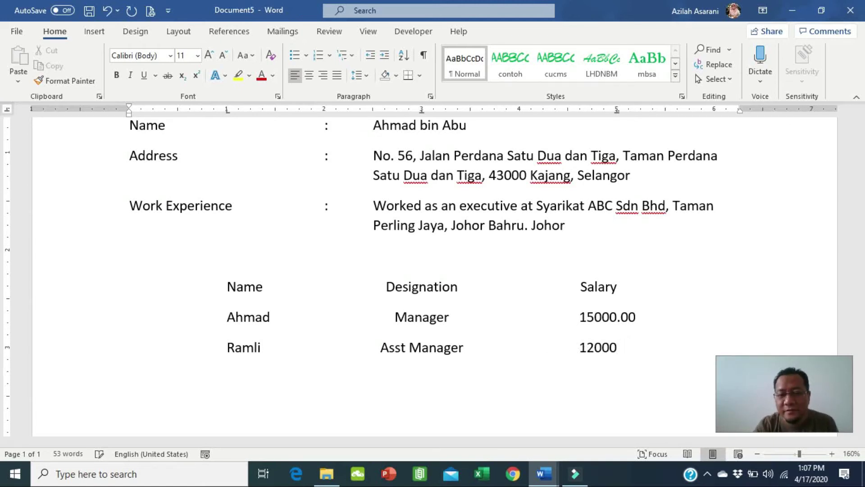
text(.00)
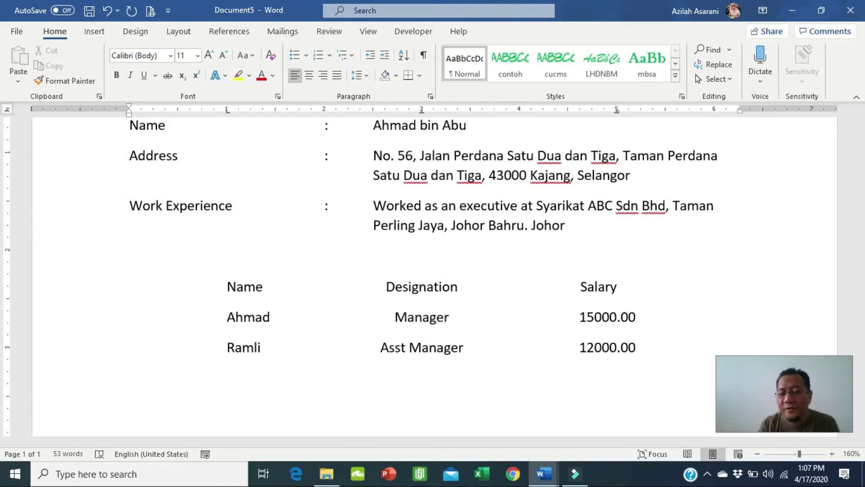
key(Return)
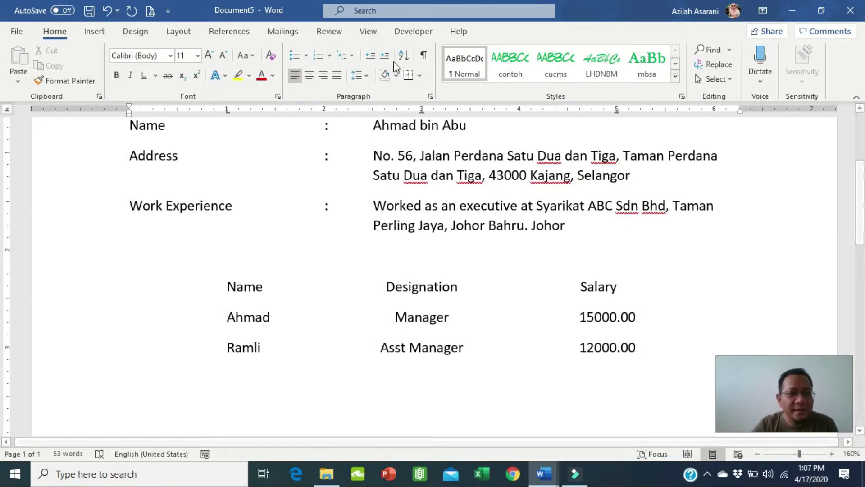
Step: Clear all tab stops from the current line and insert a page break
double_click(227, 110)
click(516, 349)
click(453, 368)
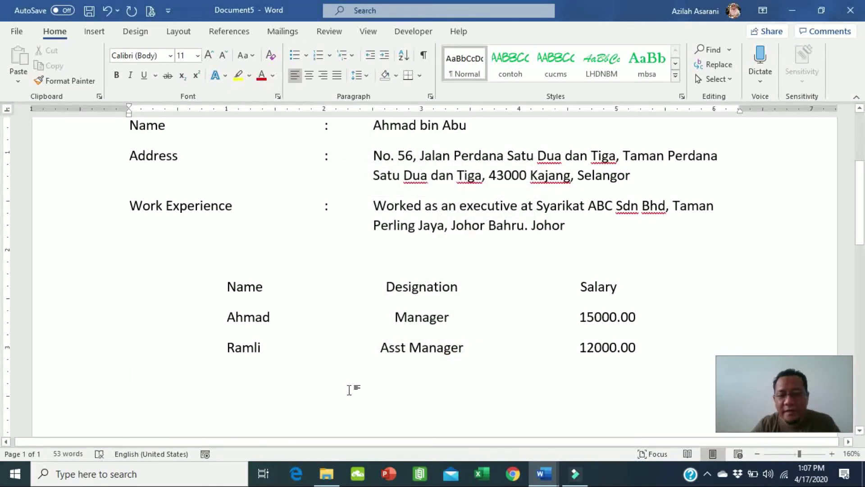
scroll(357, 374, down, 1)
scroll(363, 363, down, 1)
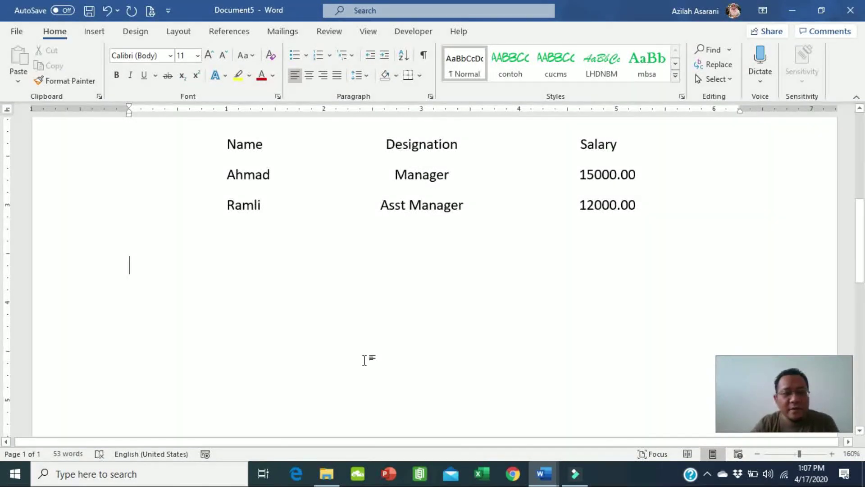
scroll(364, 360, down, 1)
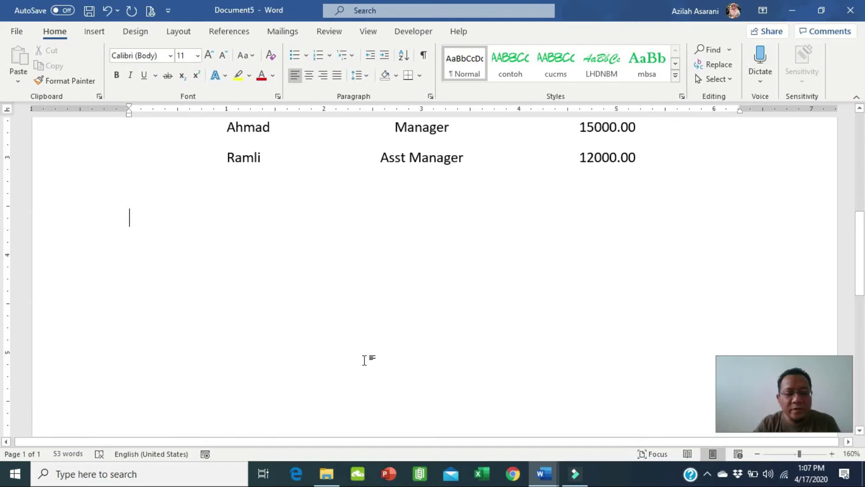
key(ctrl+Return)
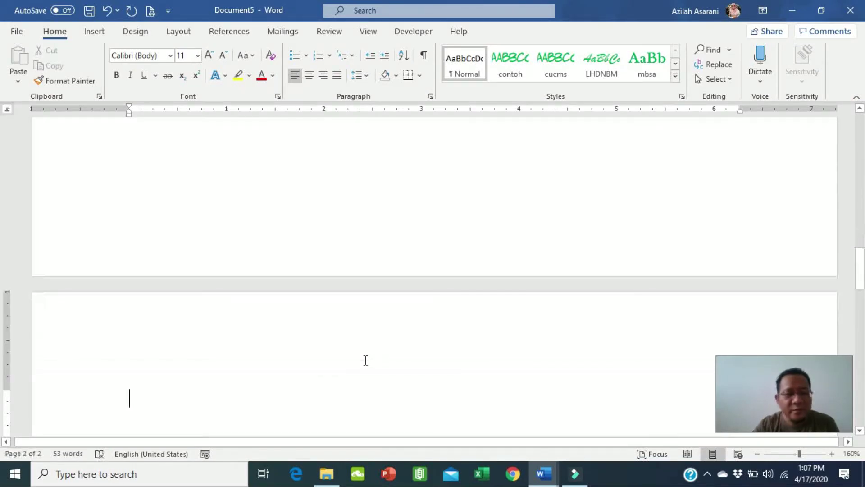
Step: Set tab stops at 1" left, 3" center and 5" decimal on page 2
click(430, 96)
click(519, 381)
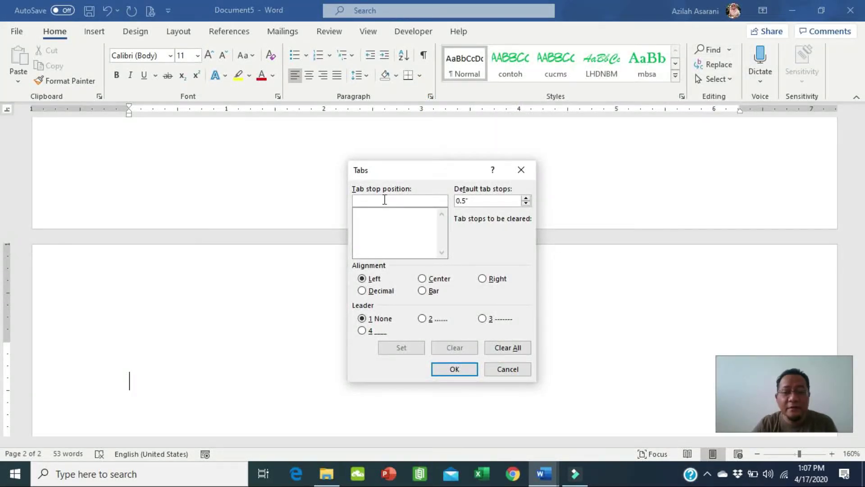
text(1)
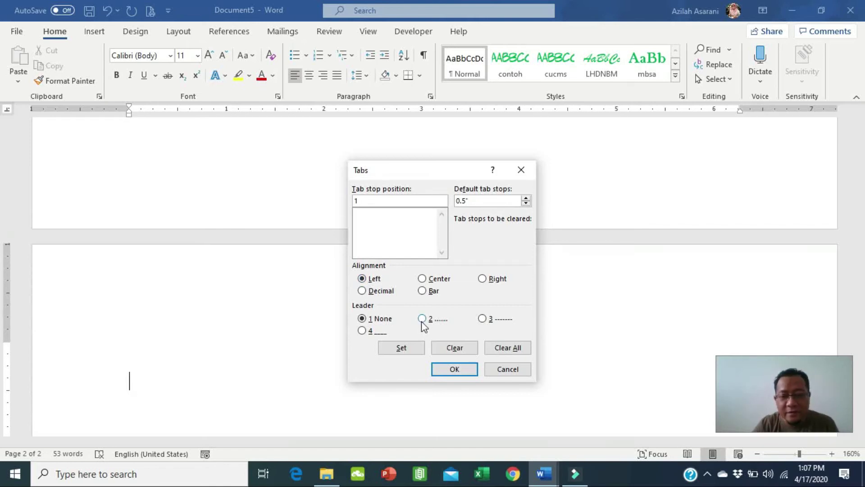
click(407, 348)
text(3)
click(403, 348)
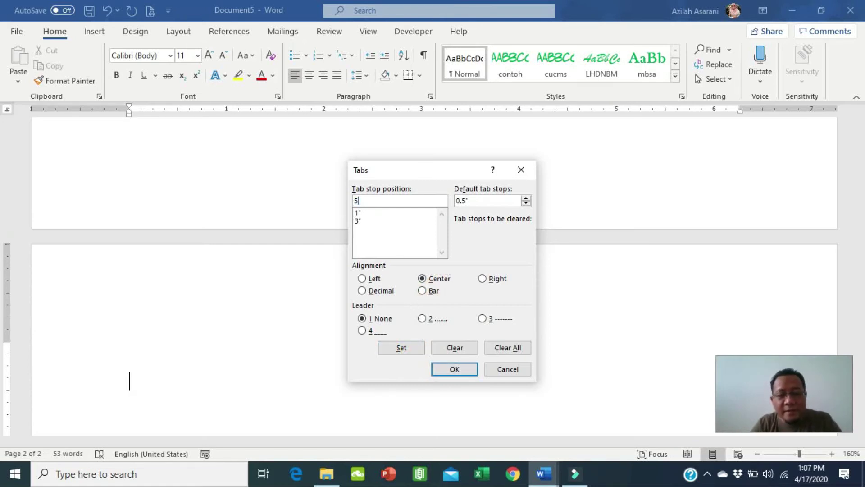
text(5)
click(370, 292)
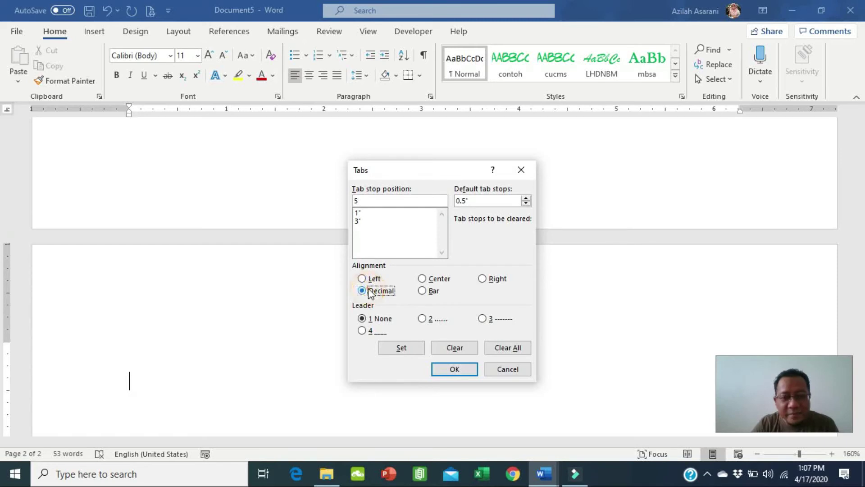
click(407, 355)
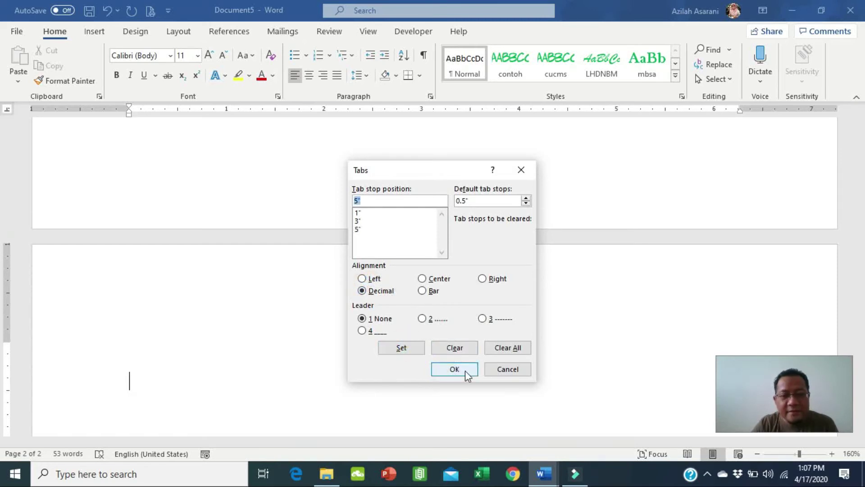
click(466, 371)
key(Tab)
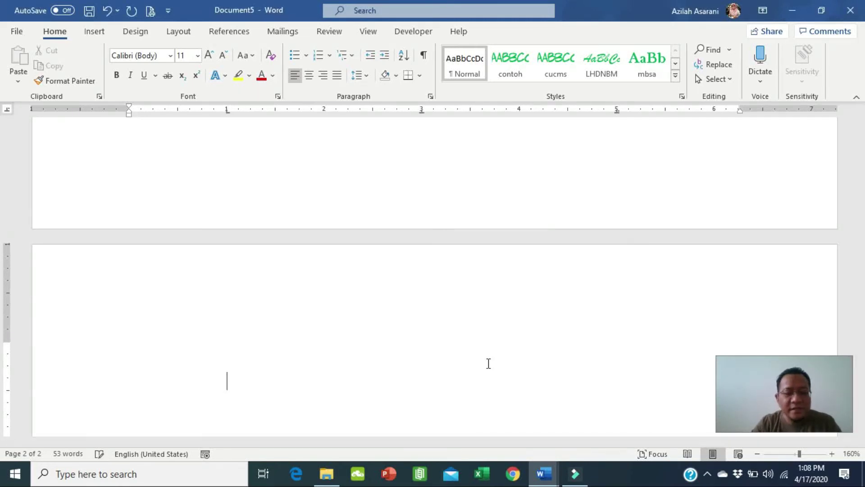
Step: Type the Name, Designation and Salary headings on page 2 and start a new row
text(Name)
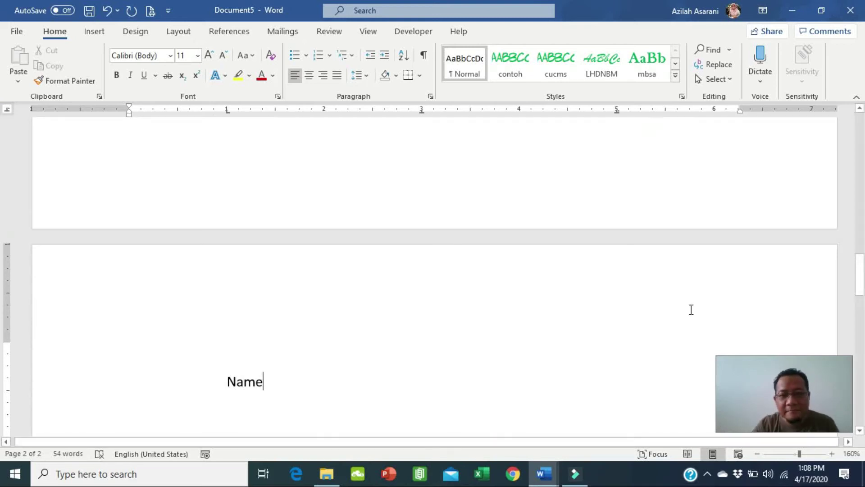
key(Tab)
text(Designation)
key(Tab)
text(Salary)
key(Return)
key(Tab)
key(BackSpace)
Step: Enter rows for Ahmad (Manager, 15000.00), Ramli (Asst Manager, 12000.00), Mimi (Sen Exec, 10500.00), then begin Maria's
text(Ahmad)
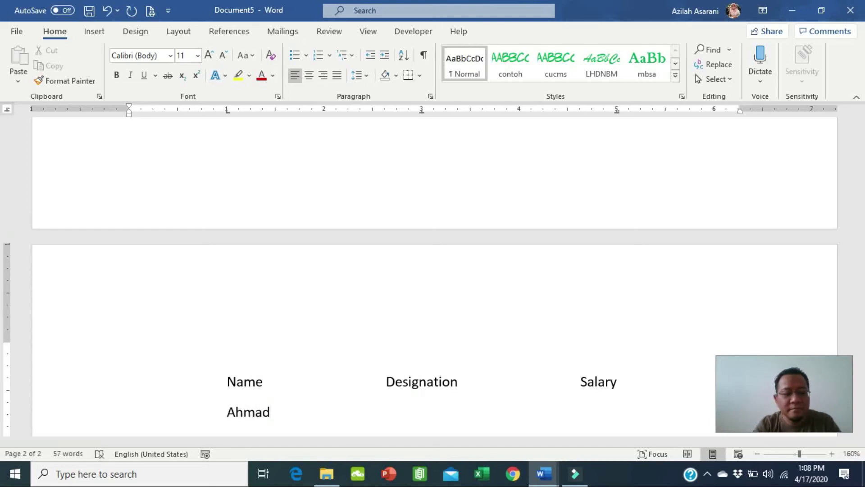
scroll(614, 325, down, 3)
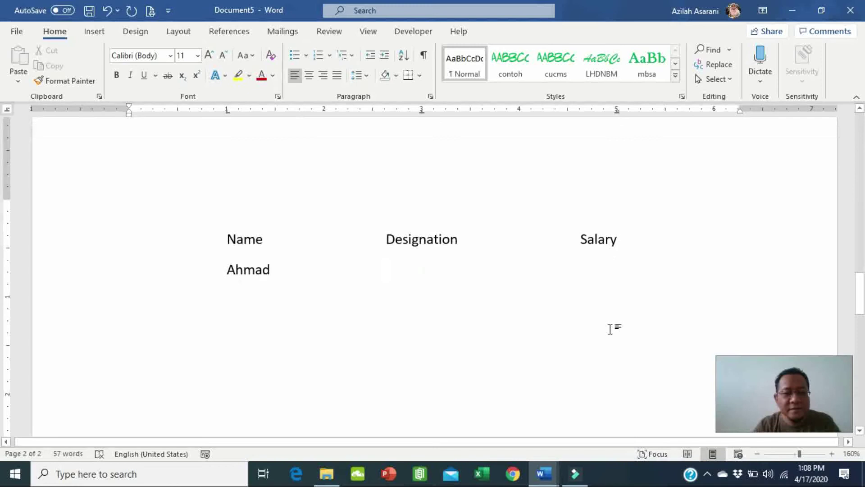
key(Tab)
text(Manager)
key(Tab)
text(5000.00)
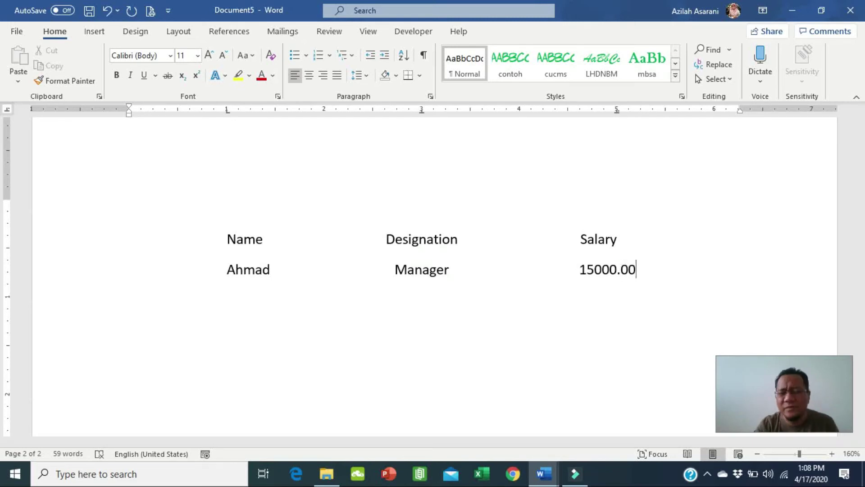
key(Return)
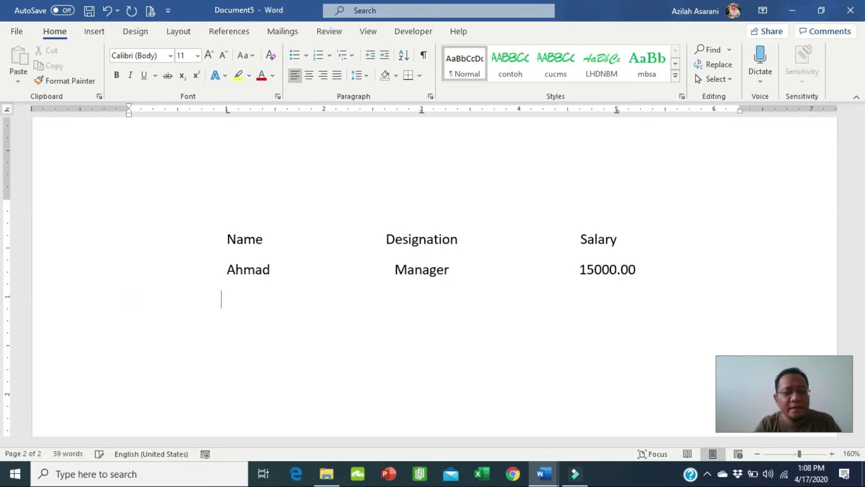
text(Ramli	)
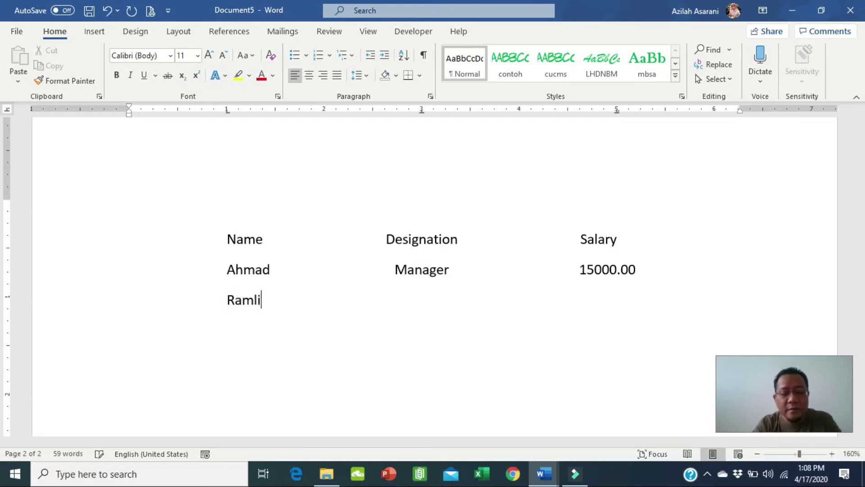
text(Asst Manager)
key(Tab)
text(129)
key(BackSpace)
text(000.00 )
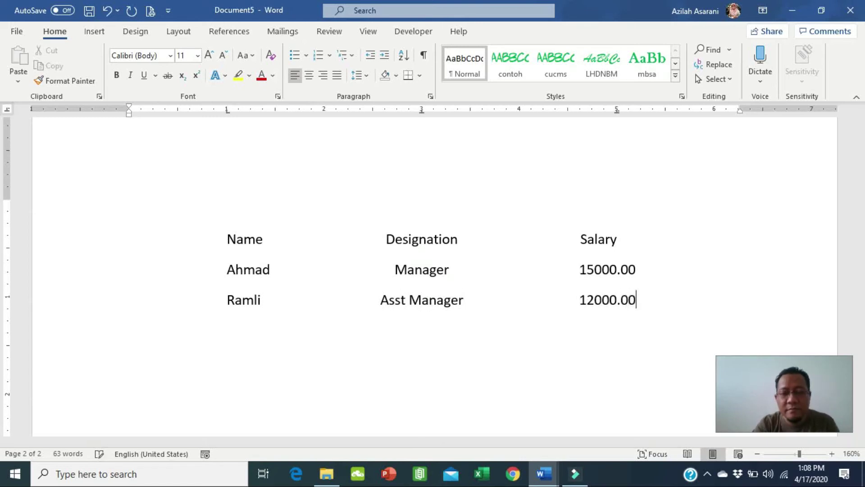
text(Mimi	)
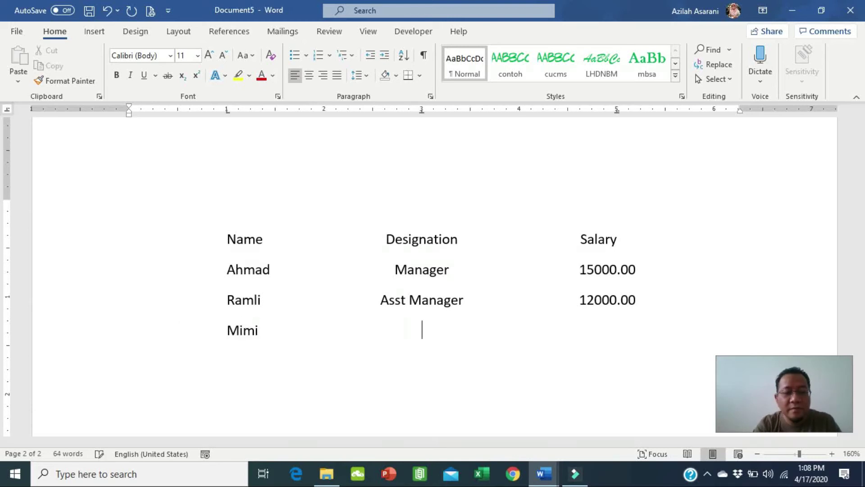
text(Sen Exec	)
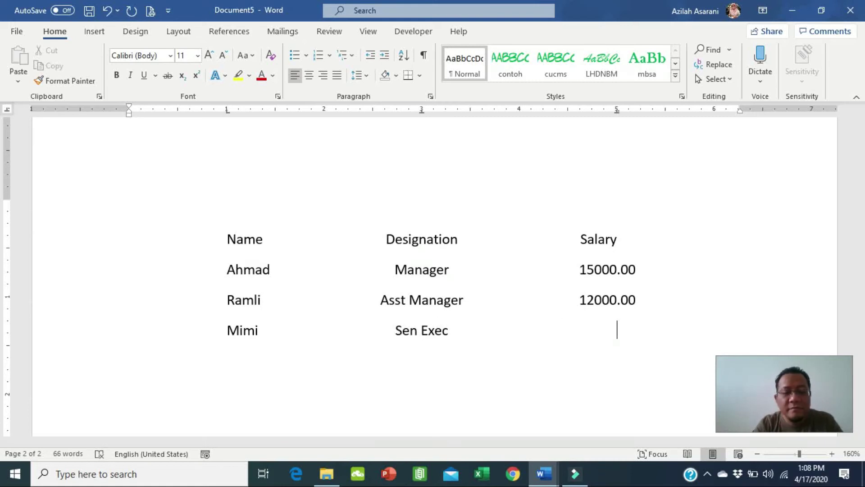
text(10500)
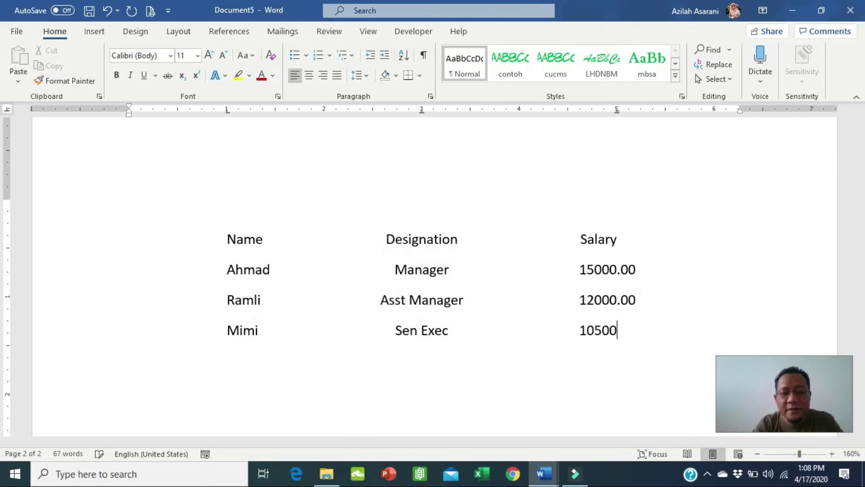
text(.00 )
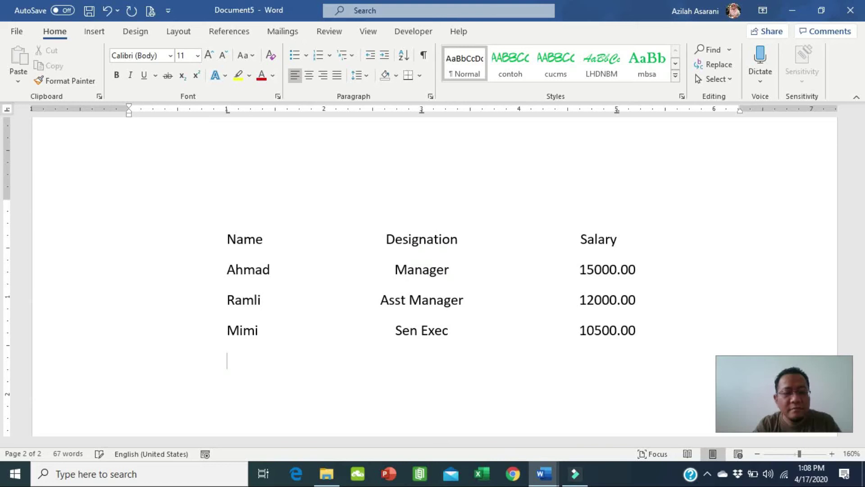
text(Maria)
Step: Complete Maria's row as Exec at 8500.00 and add David as Clerk at 2500.00
key(Tab)
text(Exec	)
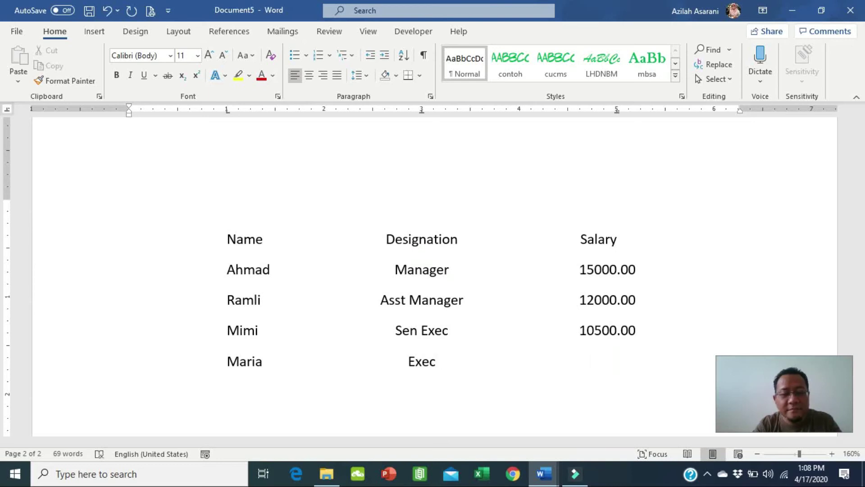
text(8500.00)
key(Return)
key(Tab)
text(David	C)
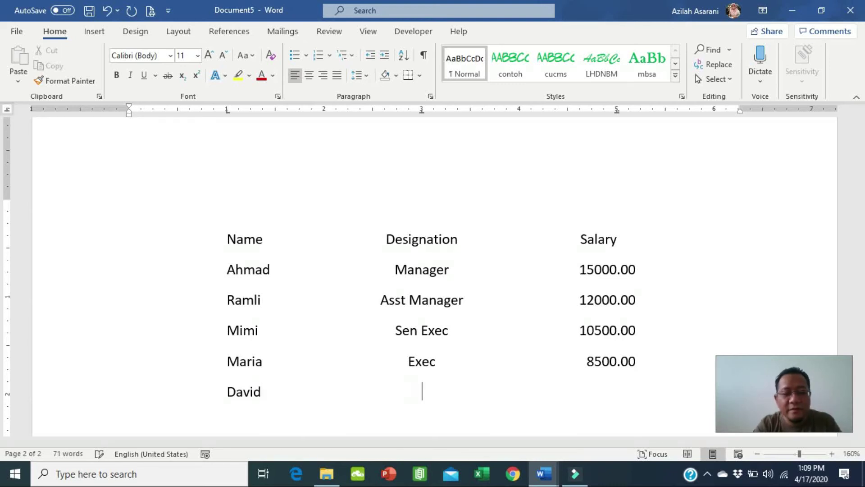
text(lerk	)
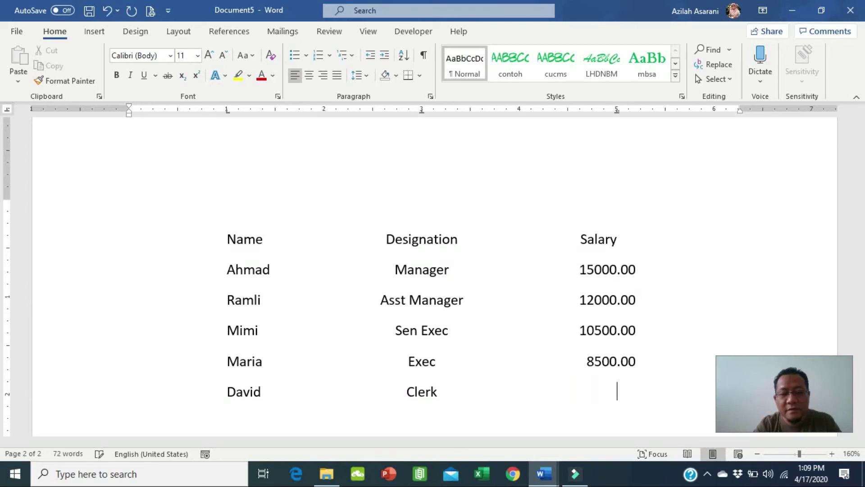
text(2500)
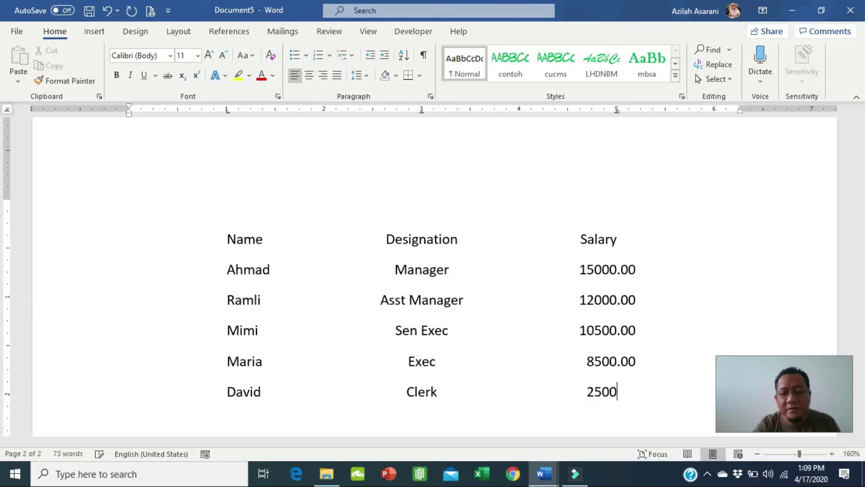
text(.00)
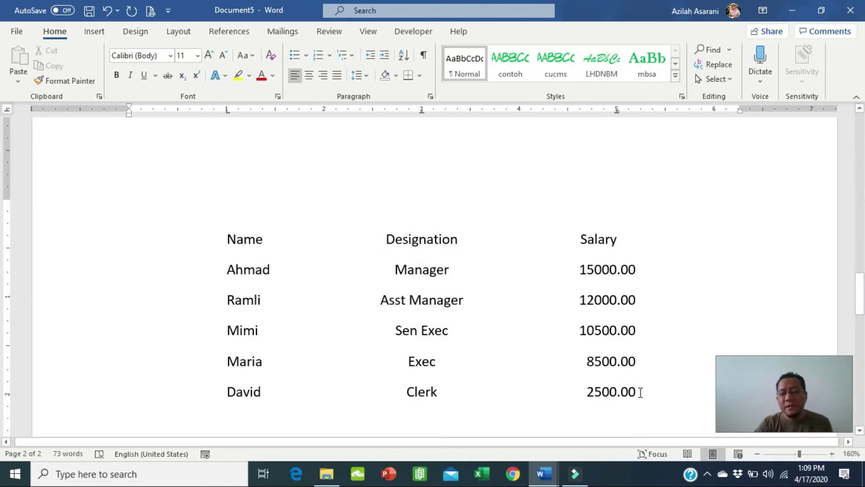
key(Return)
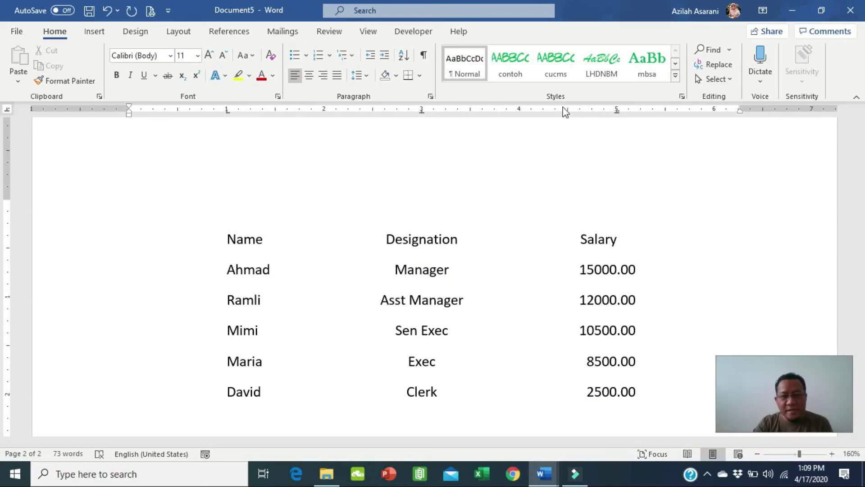
Step: Clear every tab stop on the empty line under the table via Paragraph > Tabs
click(431, 96)
click(516, 382)
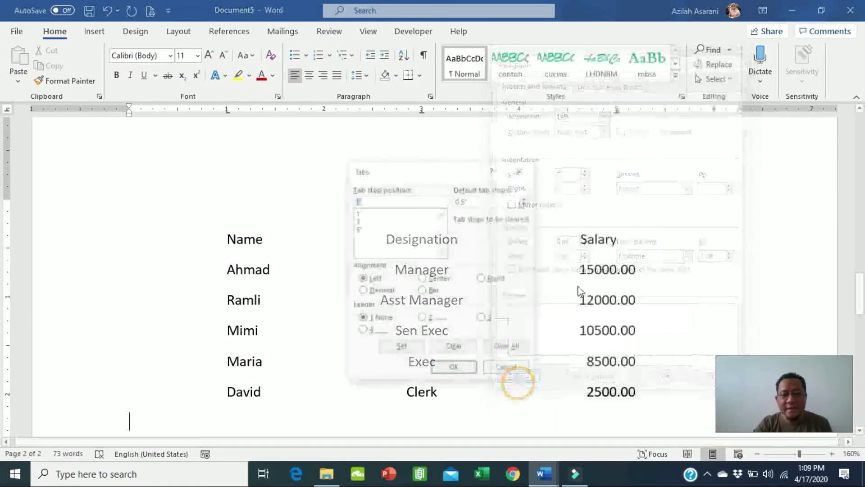
click(507, 347)
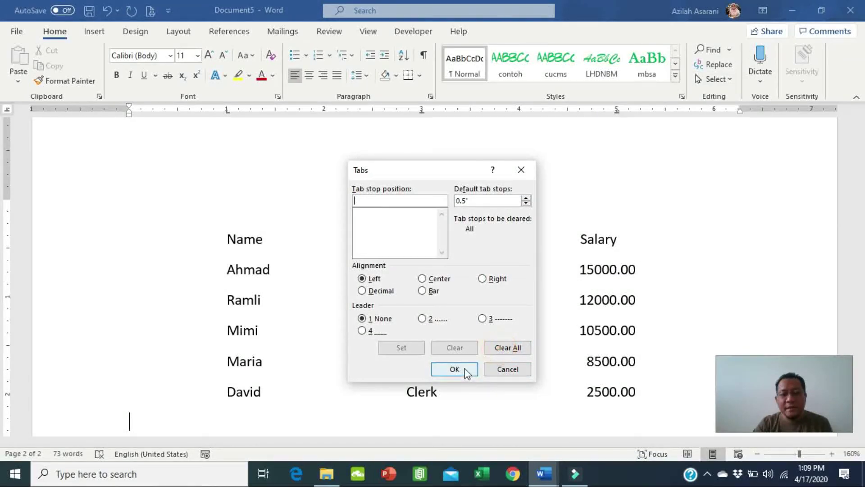
click(454, 369)
Step: Check the lower table rows' tab stops, leaving the cursor after 2500.00
click(422, 386)
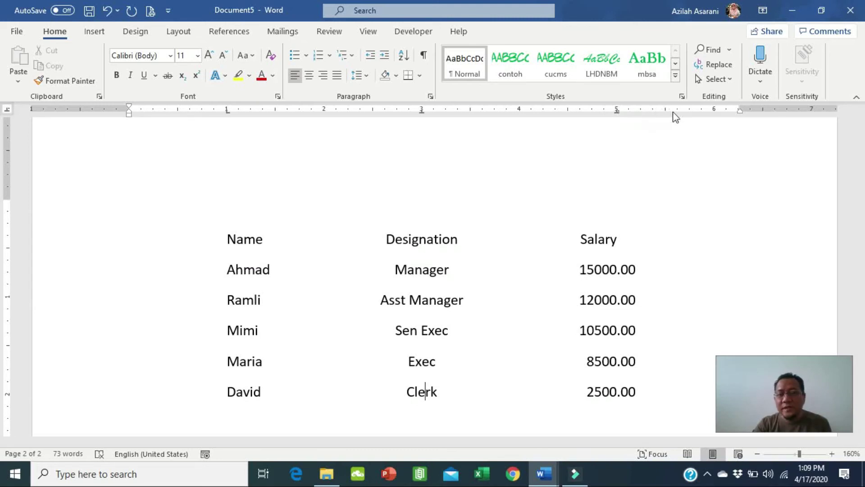
click(645, 387)
mouse_move(644, 392)
mouse_down()
mouse_move(320, 308)
mouse_move(153, 253)
mouse_up()
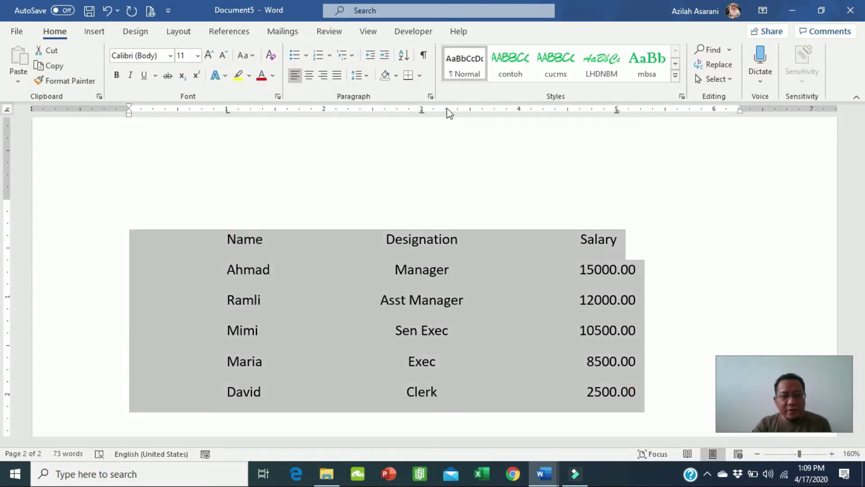
click(629, 304)
click(646, 391)
click(638, 330)
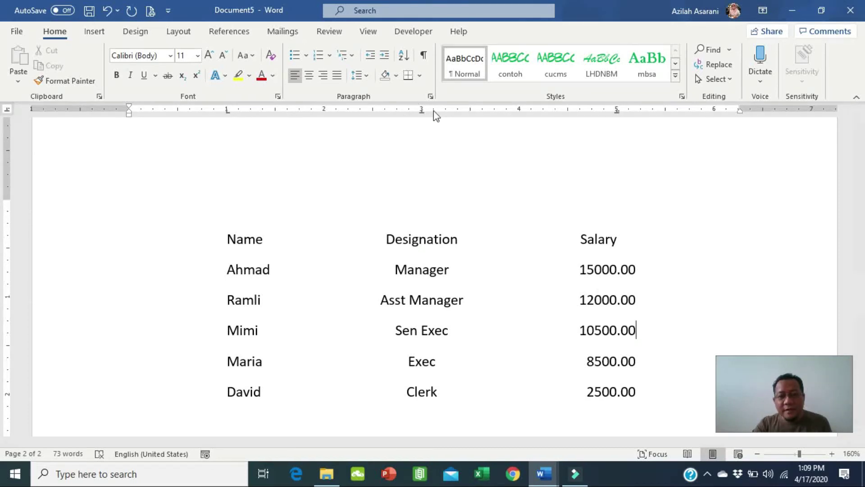
drag(421, 111, 429, 111)
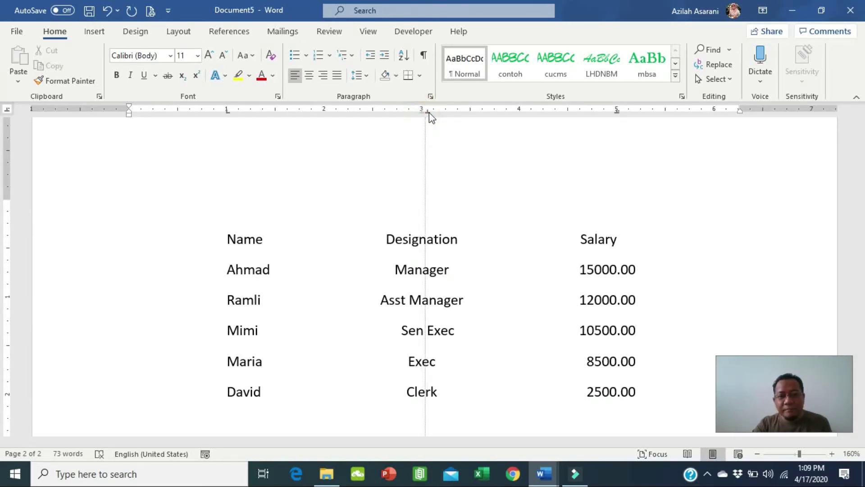
click(536, 336)
click(662, 395)
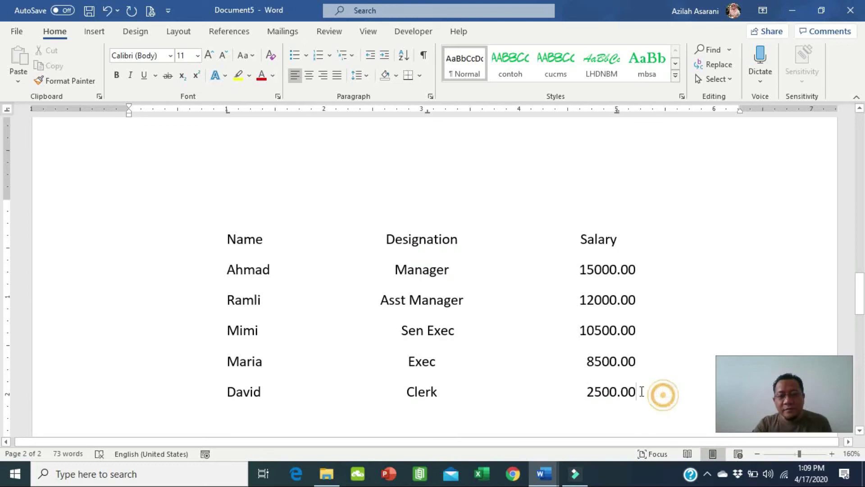
drag(642, 391, 126, 253)
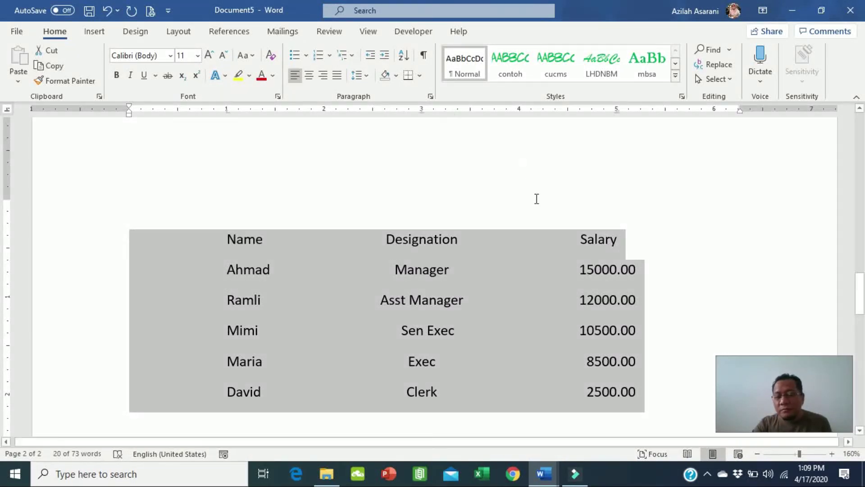
click(107, 11)
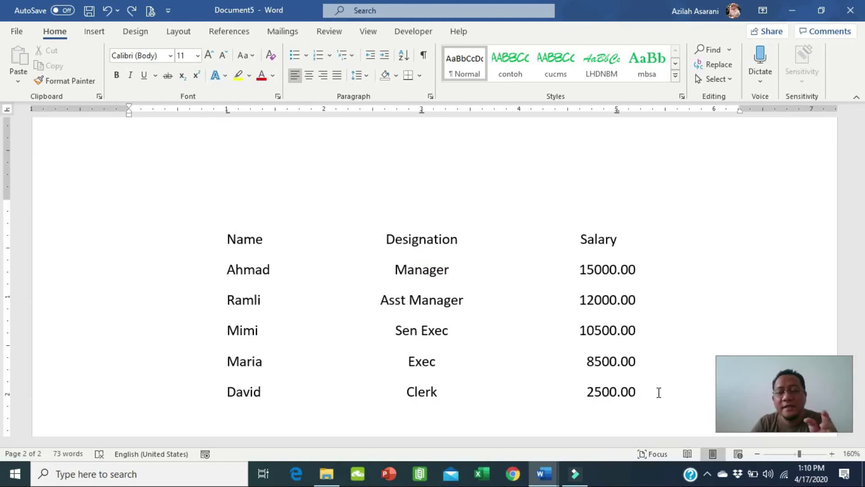
Step: Replace the table's 5" decimal tab stop with a new 5.5" decimal stop
mouse_move(659, 392)
mouse_down()
mouse_move(417, 344)
mouse_move(147, 241)
mouse_up()
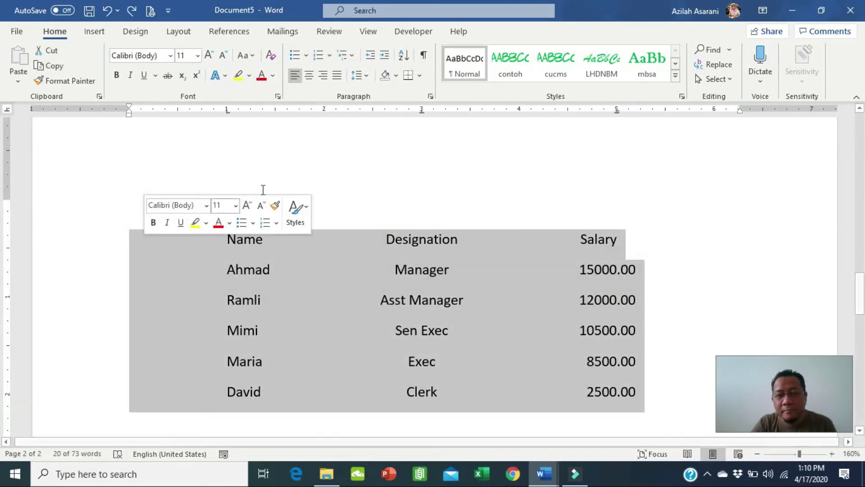
drag(423, 112, 420, 114)
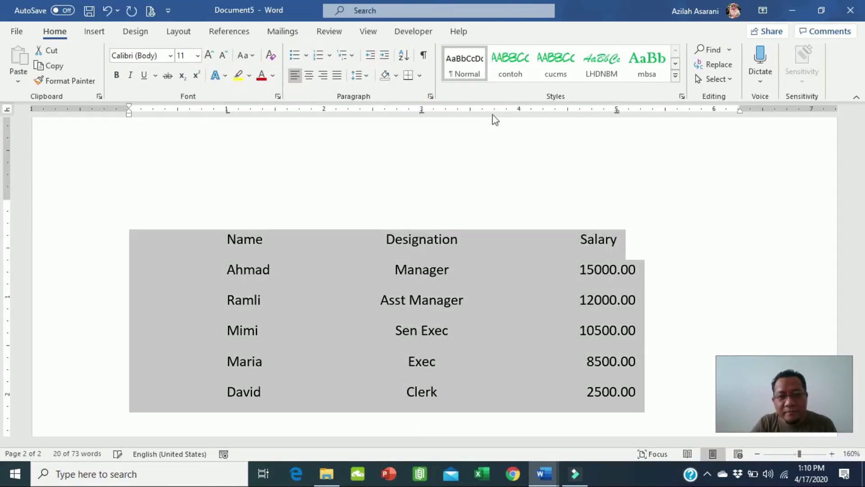
mouse_move(617, 111)
mouse_down()
mouse_move(656, 115)
mouse_move(616, 114)
mouse_up()
click(431, 96)
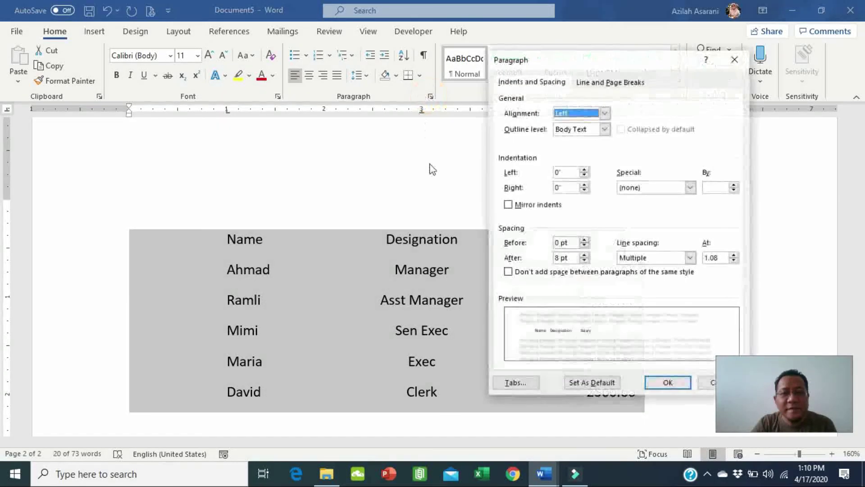
click(521, 381)
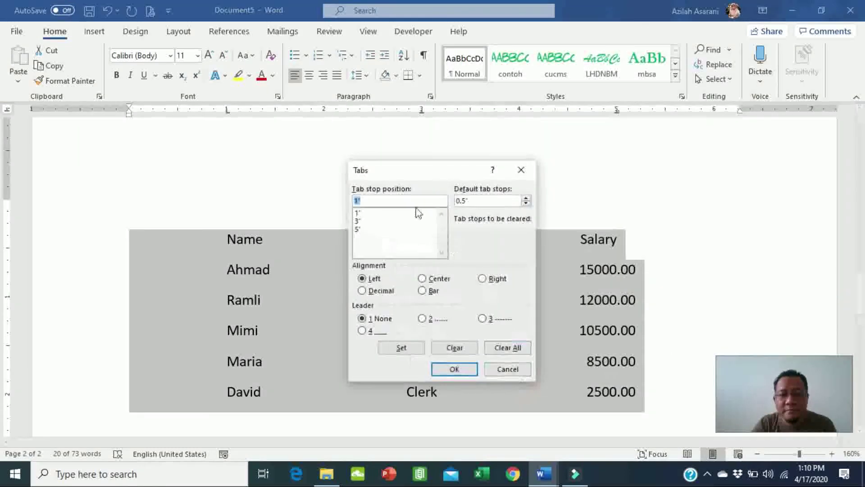
click(369, 230)
click(375, 198)
key(BackSpace)
text(5.5)
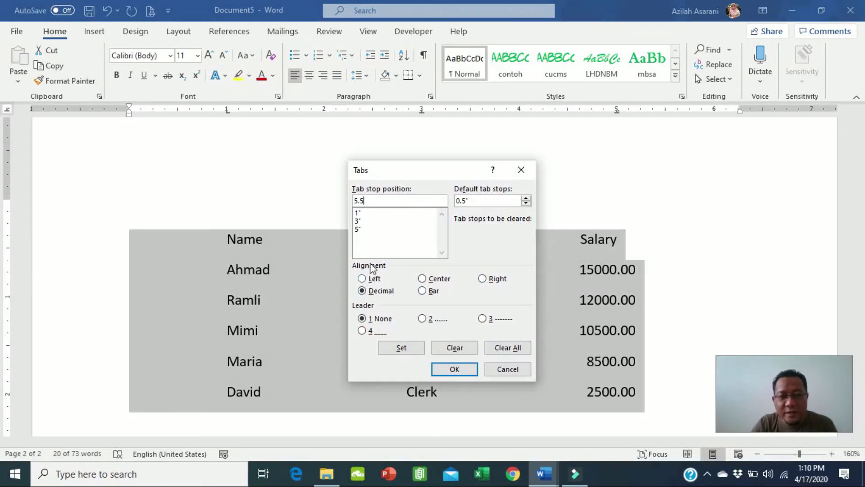
click(400, 349)
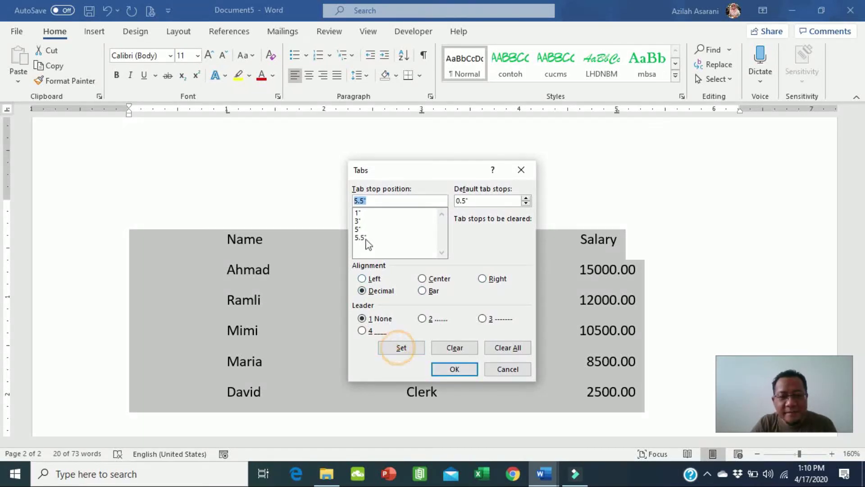
click(364, 229)
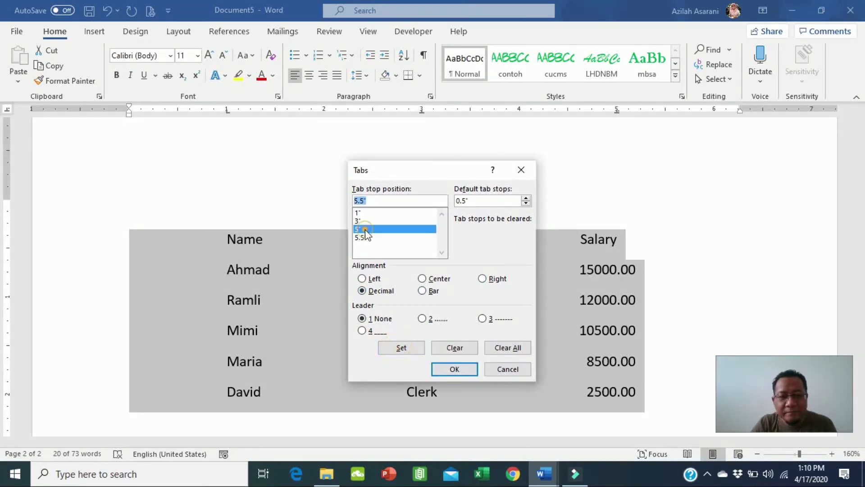
click(455, 347)
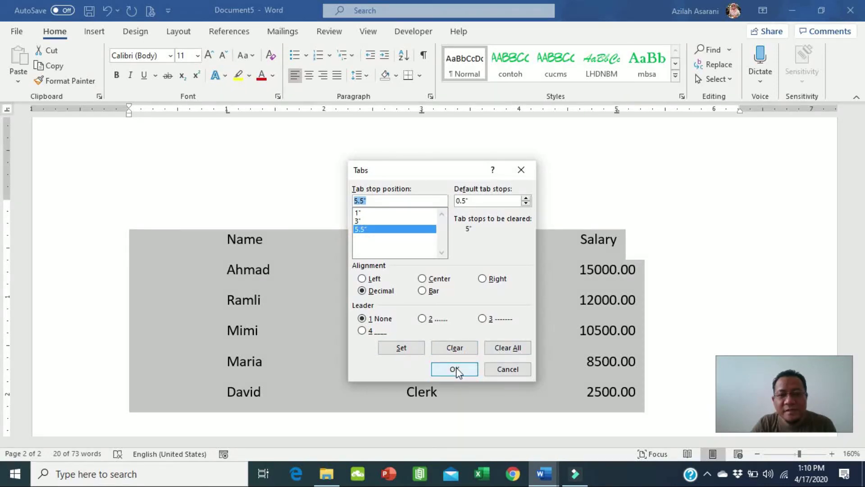
click(455, 369)
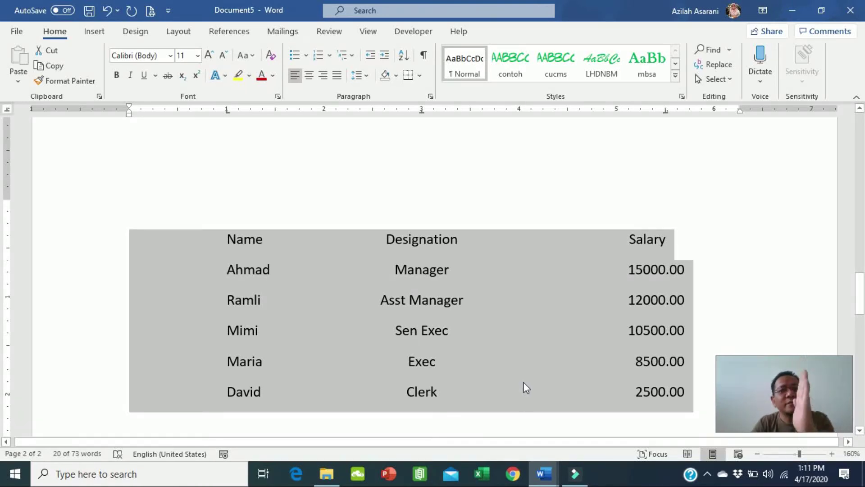
Step: Set a 4" bar tab on the table rows to draw the column divider
click(430, 97)
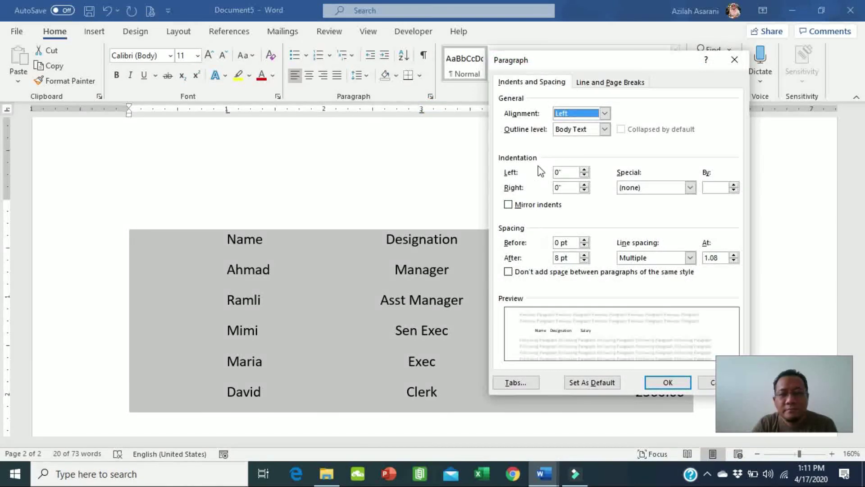
click(519, 383)
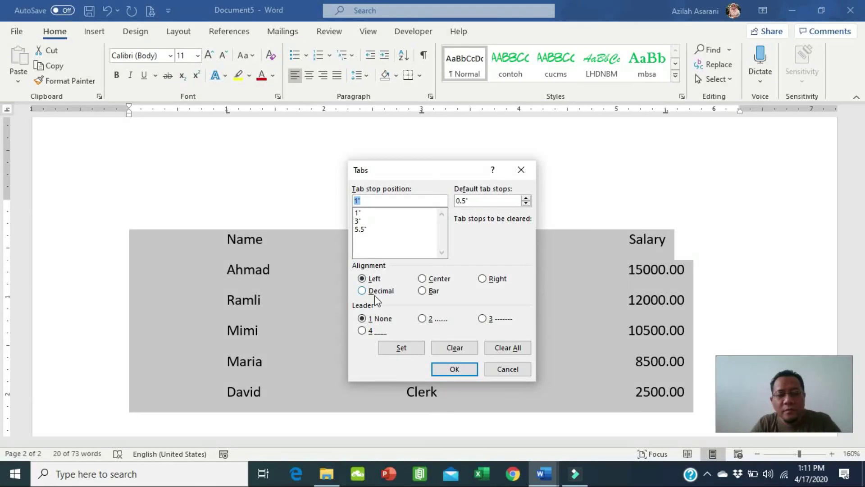
click(427, 290)
click(408, 351)
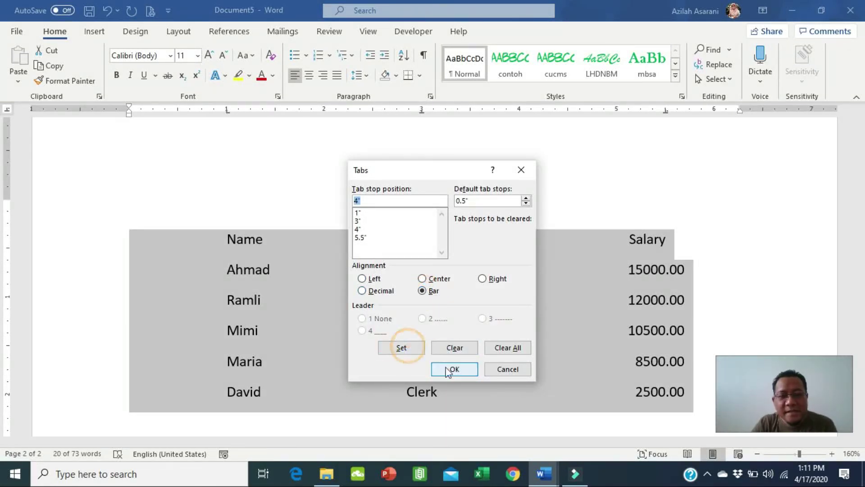
click(454, 369)
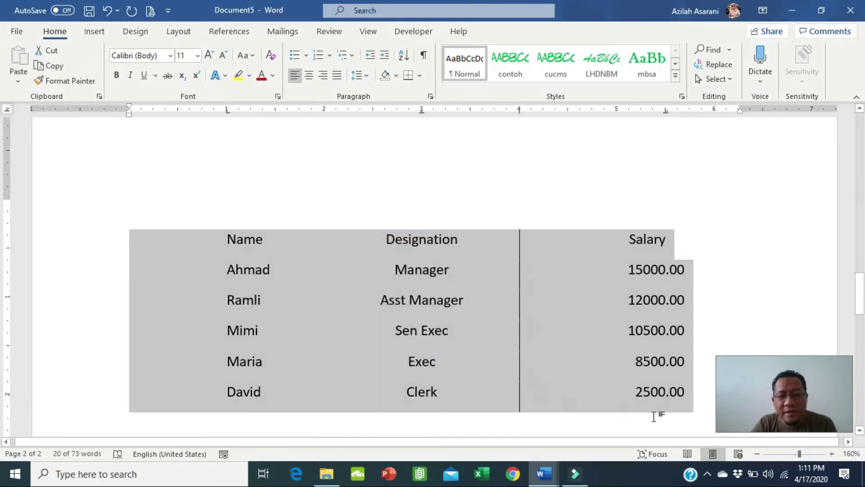
click(712, 391)
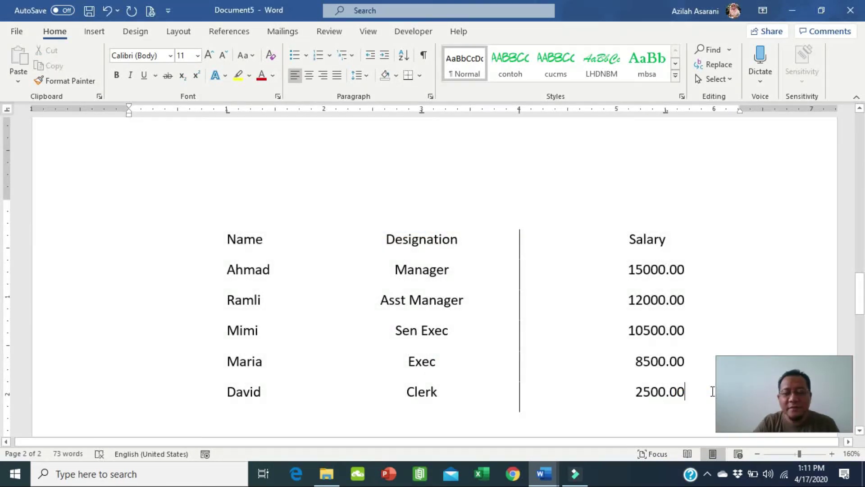
Step: Add Fatimah's row below David's as Clerk at 2300.00
key(Return)
text(Fatimah	)
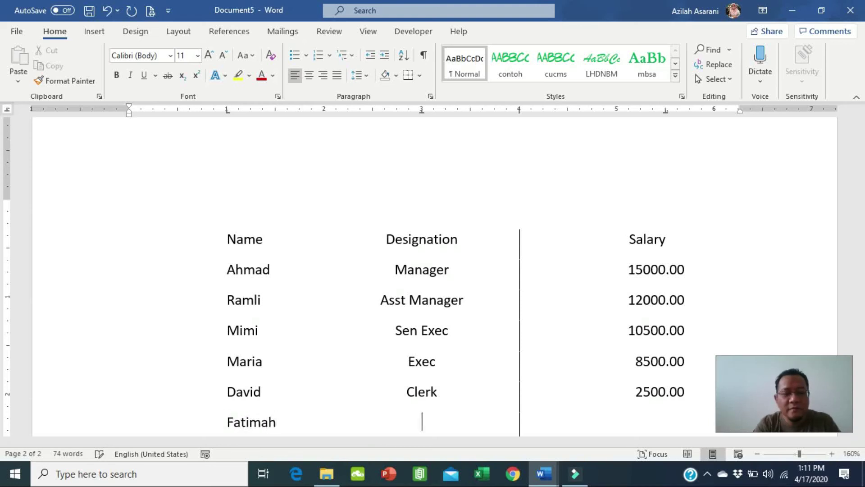
text(Clerk)
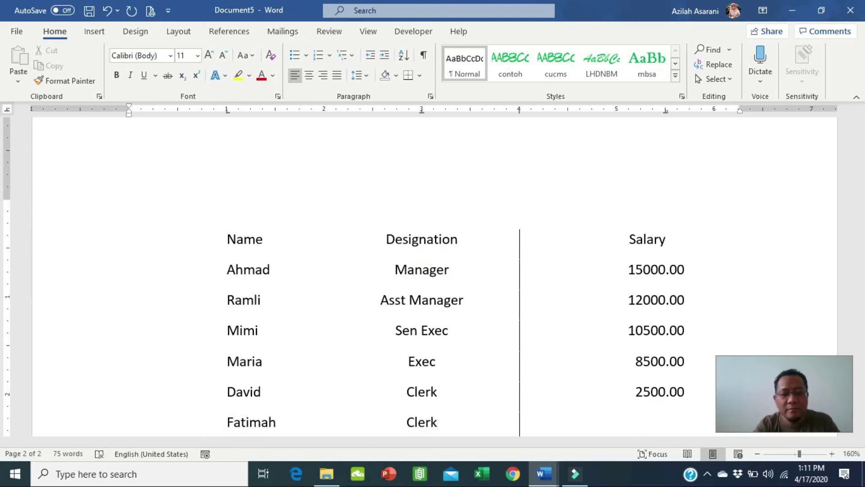
text(	2300.00)
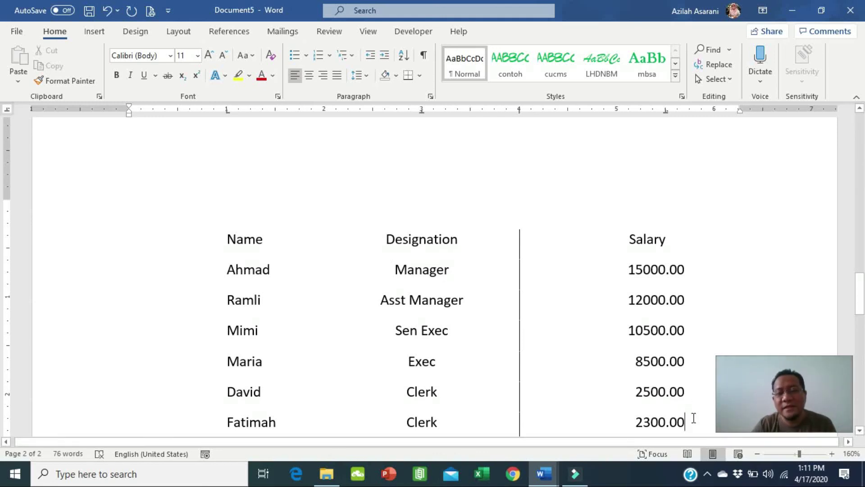
Step: Give the table's 3" tab stop a dotted leader (style 2) for all rows
mouse_move(694, 418)
mouse_down()
mouse_move(424, 347)
mouse_move(135, 232)
mouse_move(91, 245)
mouse_up()
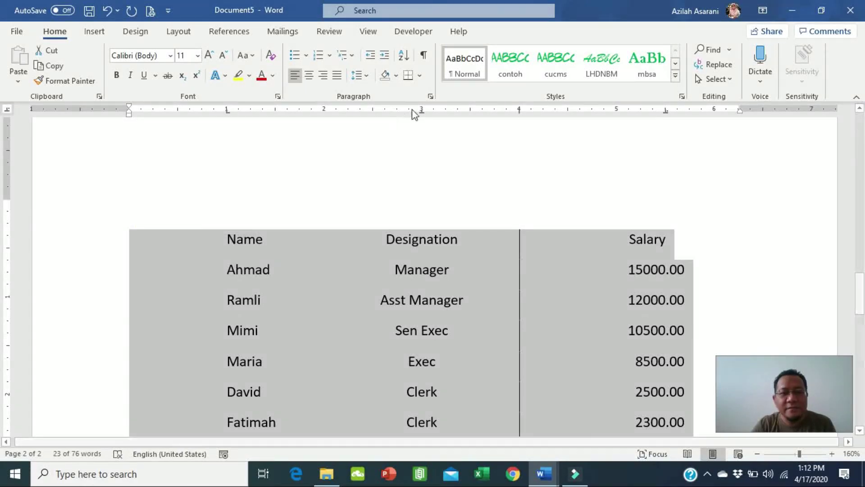
click(430, 99)
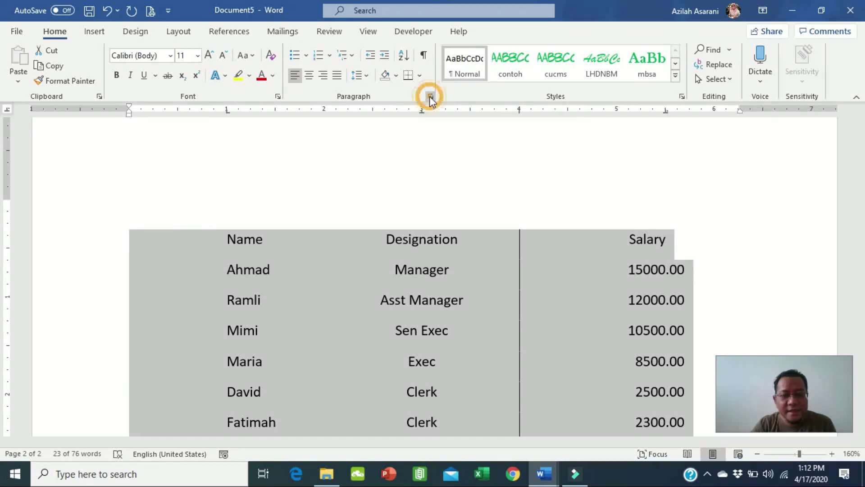
click(520, 383)
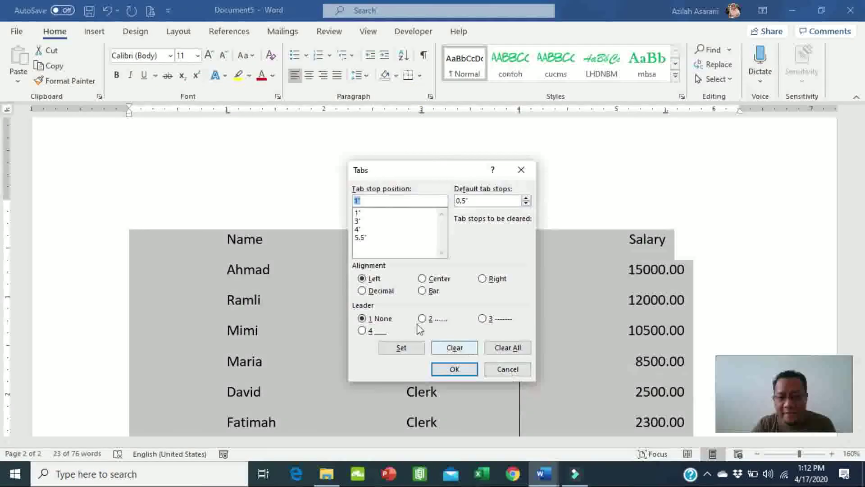
click(358, 220)
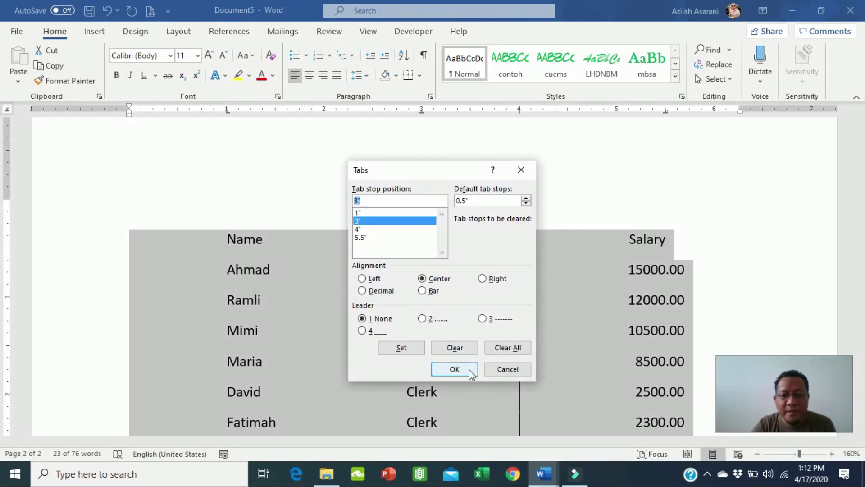
click(434, 319)
click(499, 323)
click(365, 331)
click(486, 319)
click(437, 319)
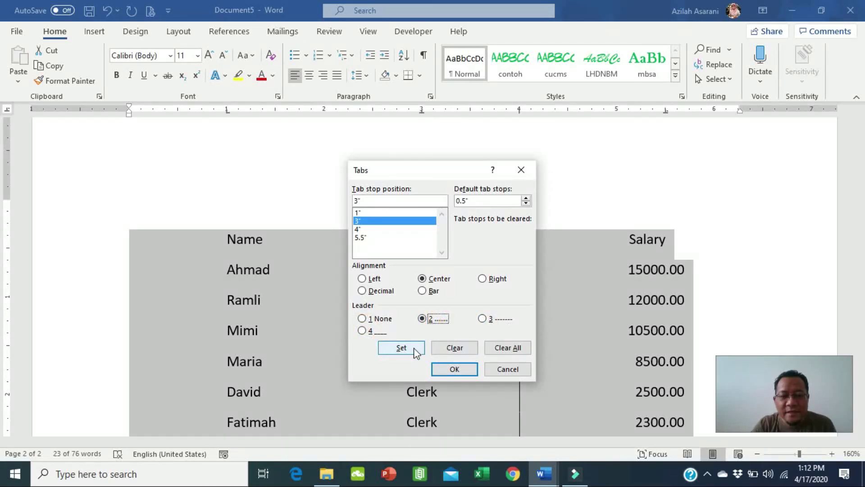
click(402, 349)
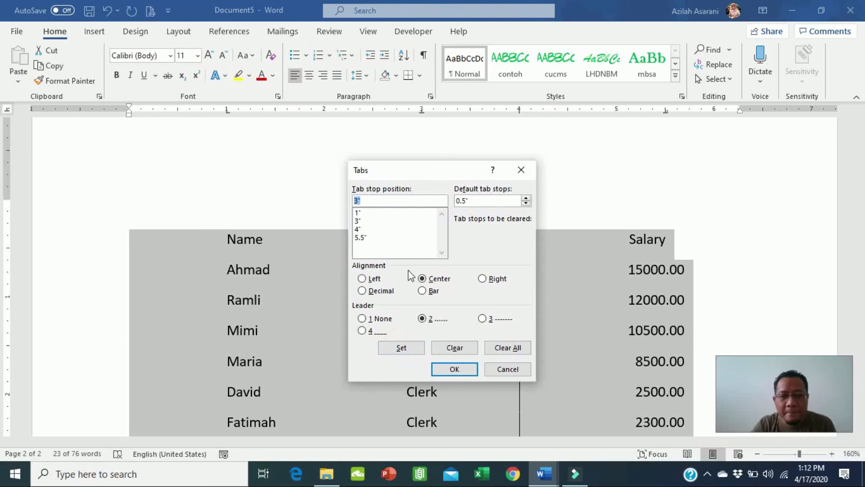
click(460, 367)
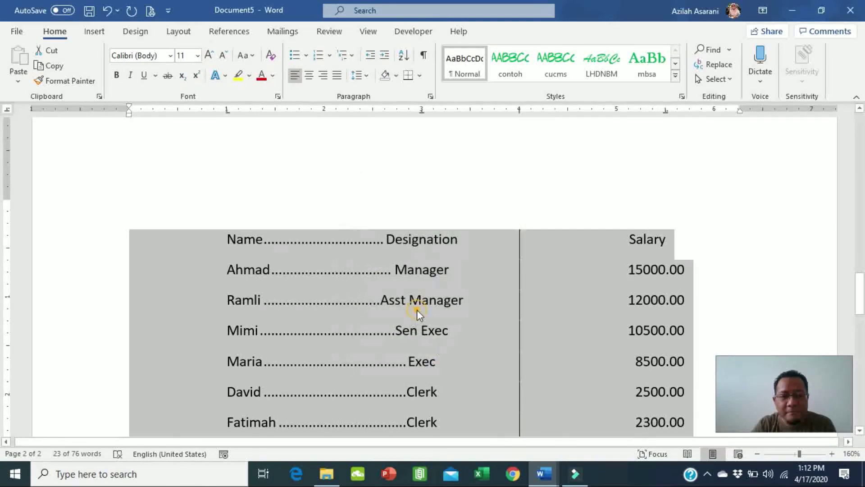
click(417, 309)
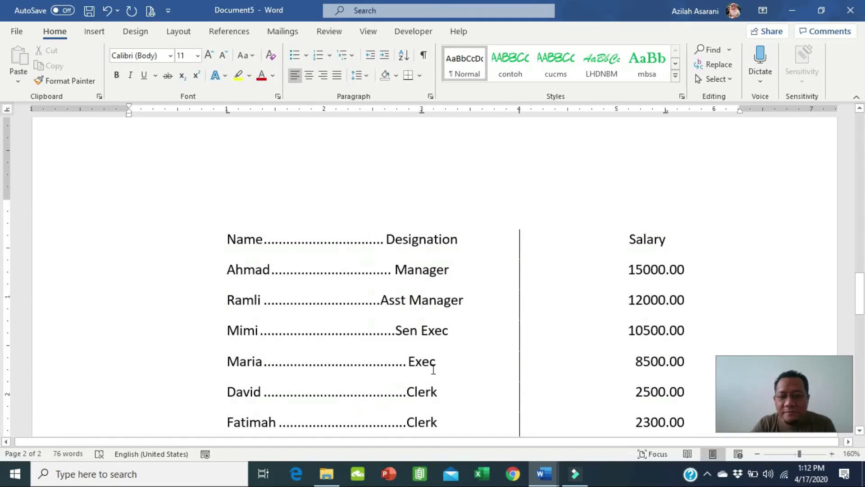
Step: Add Mike's row below Fatimah's as Exec with salary 5400
scroll(437, 365, down, 3)
click(685, 277)
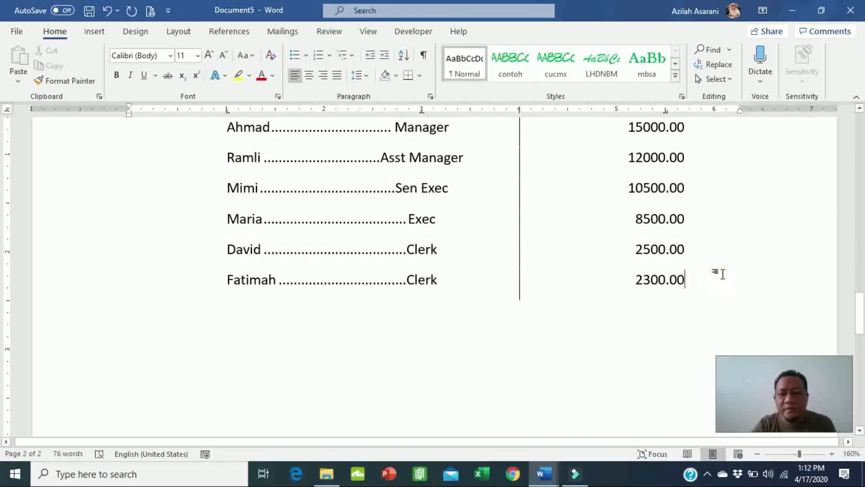
key(Return)
key(Tab)
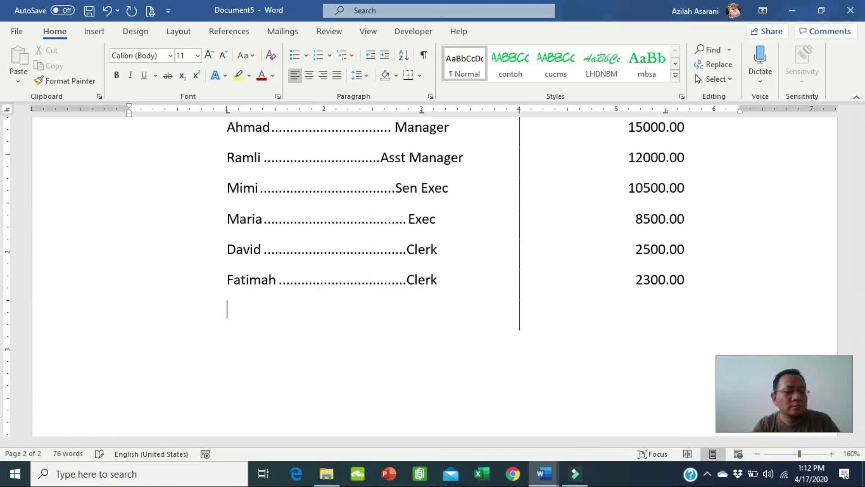
text(Mike)
key(Tab)
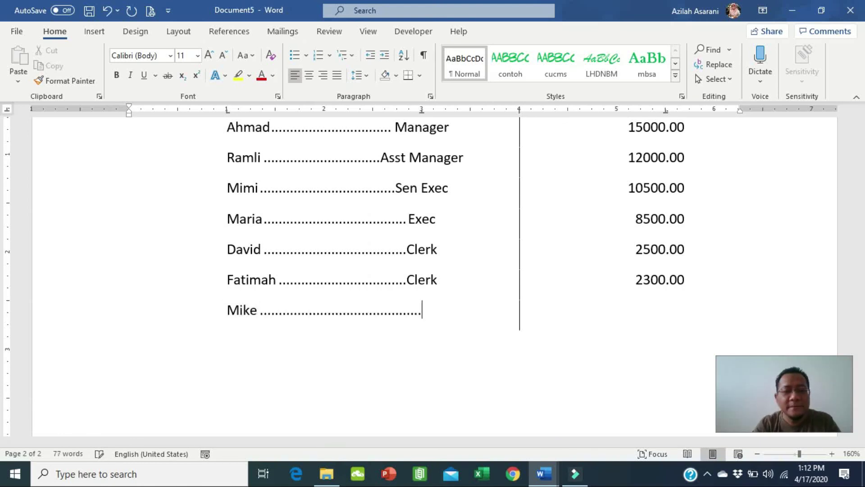
text(Exec)
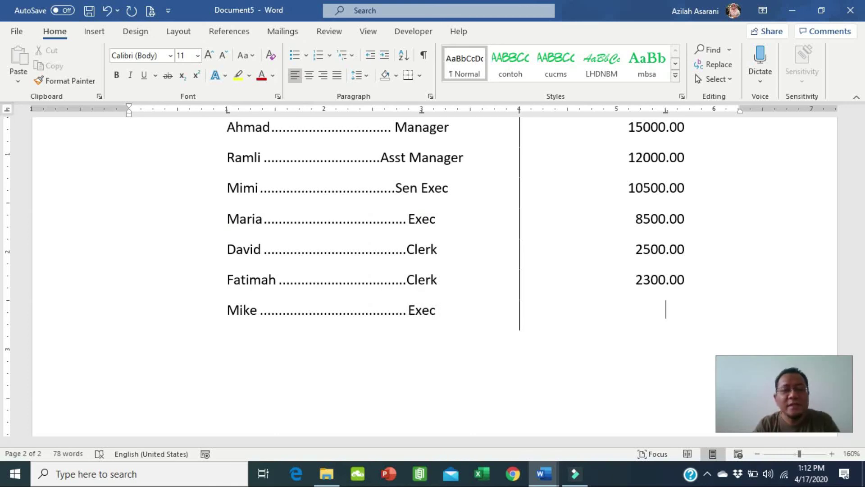
text(	5400)
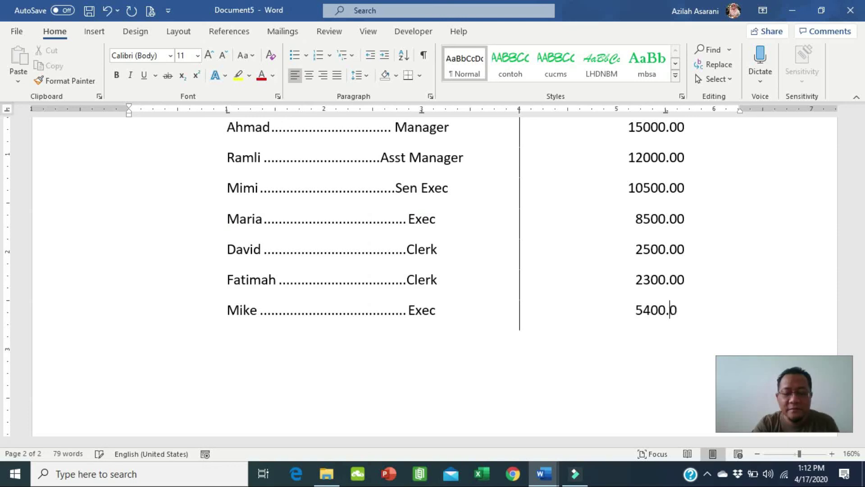
scroll(433, 271, up, 2)
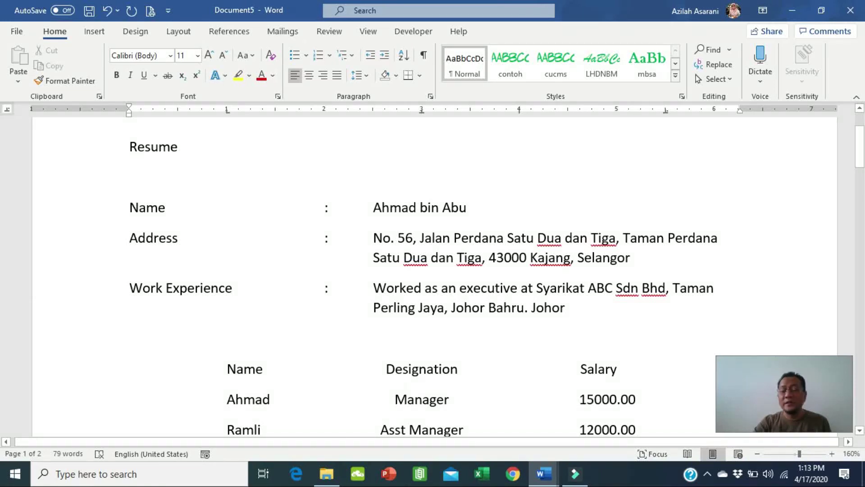
ctrl+scroll(723, 273, down, 4)
scroll(723, 273, down, 3)
scroll(723, 274, down, 5)
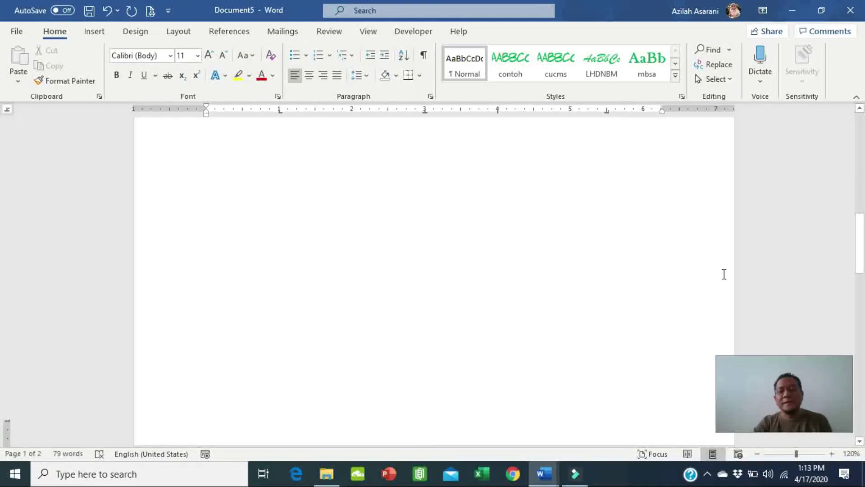
scroll(724, 274, down, 3)
scroll(724, 274, down, 3)
scroll(724, 274, down, 1)
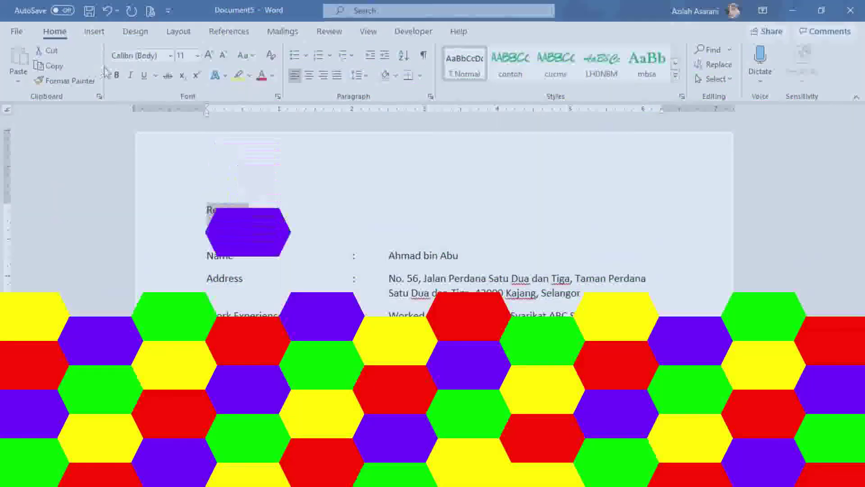
Step: Make the Resume title bold with a yellow highlight
click(116, 75)
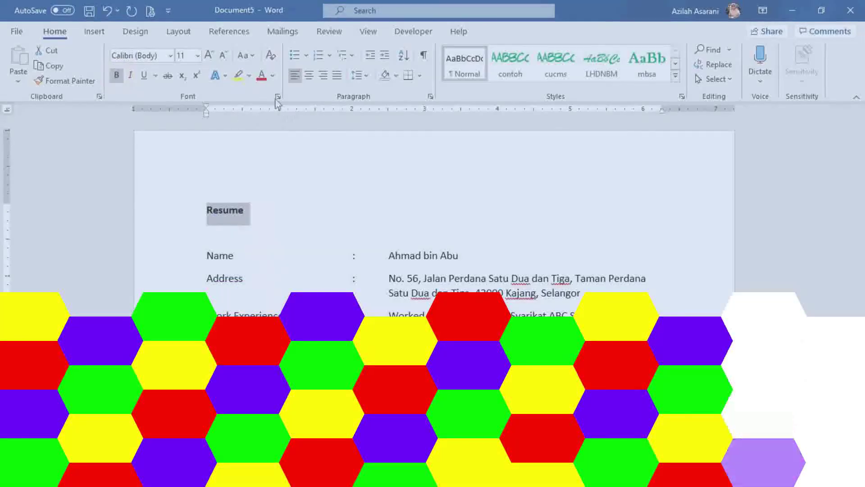
click(238, 75)
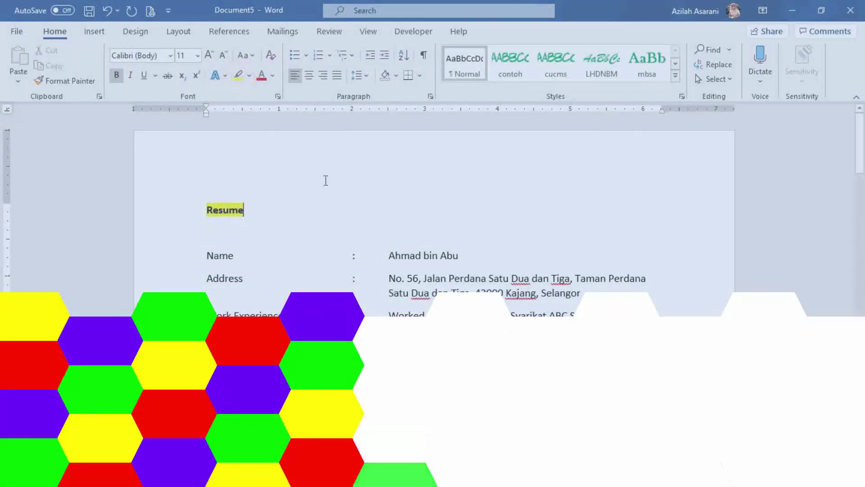
click(360, 208)
Step: Bold the Name heading of the page-2 salary table
scroll(365, 212, down, 5)
scroll(365, 212, down, 1)
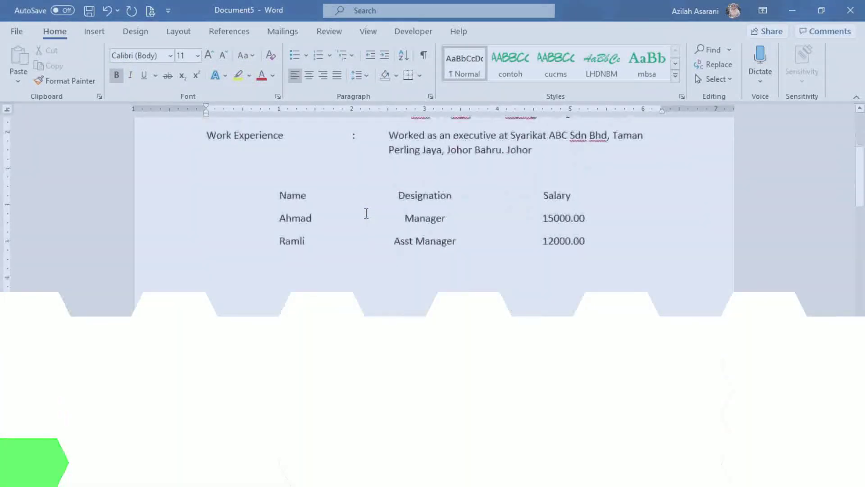
scroll(365, 212, down, 5)
scroll(311, 217, down, 3)
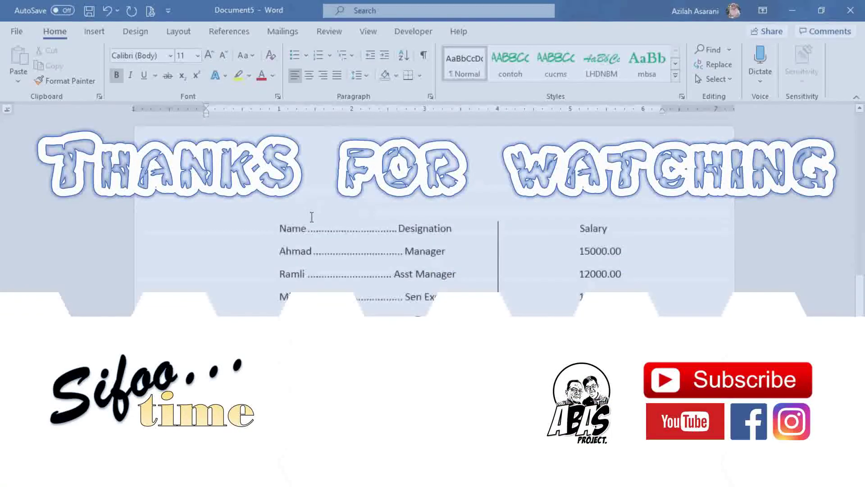
click(293, 227)
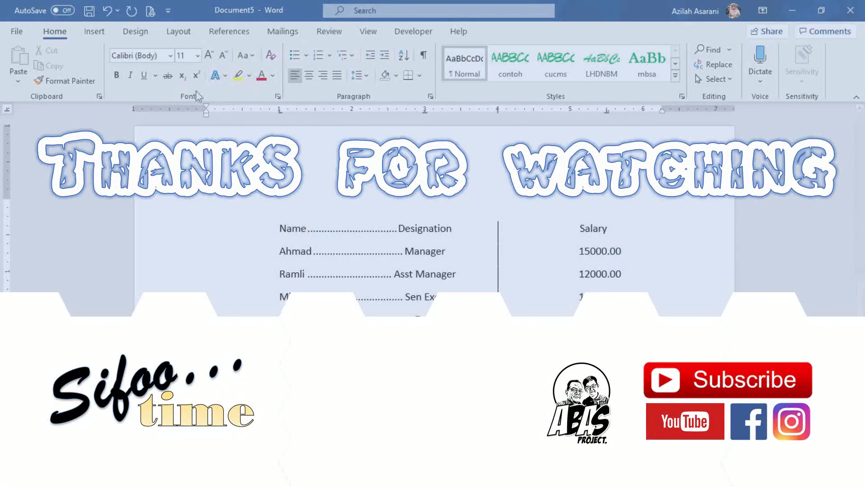
click(120, 76)
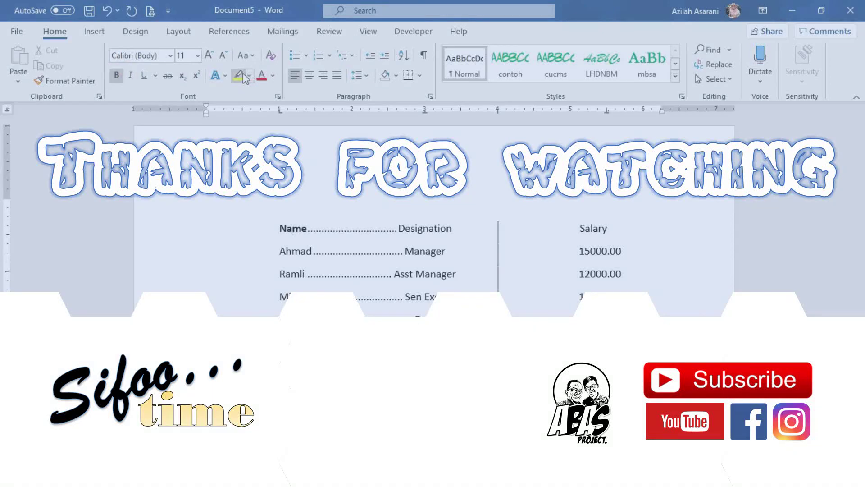